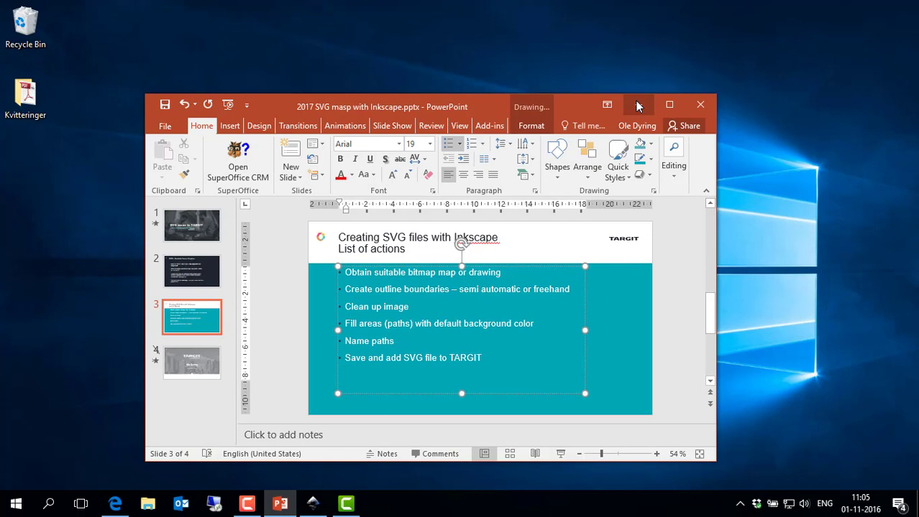
- Show the Inkscape 0.91 'Get Inkscape for Windows' page in Edge, scrolled to the 32-bit and 64-bit installers
left_click(635, 101)
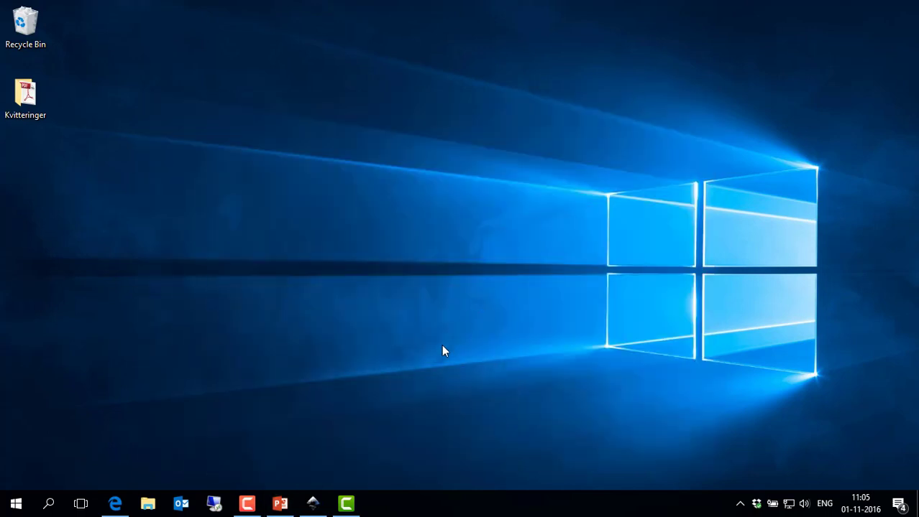
left_click(115, 503)
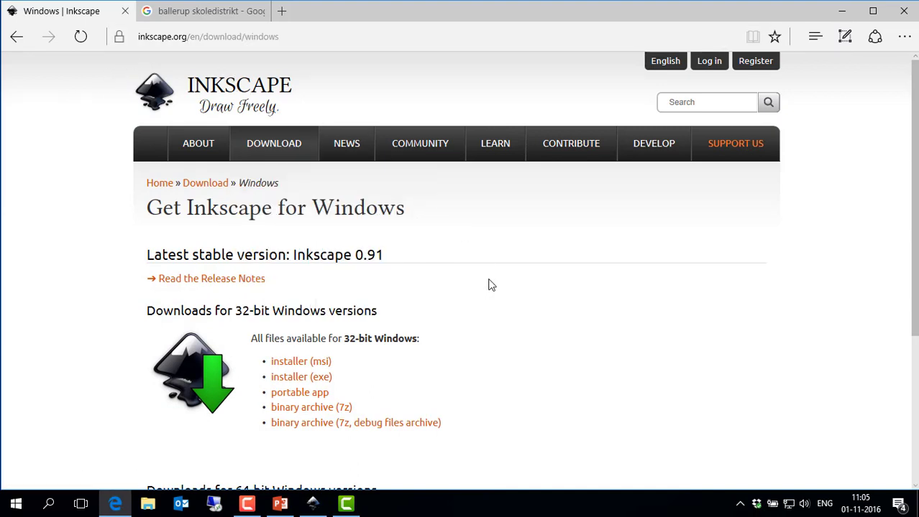
left_click_drag(915, 262, 916, 409)
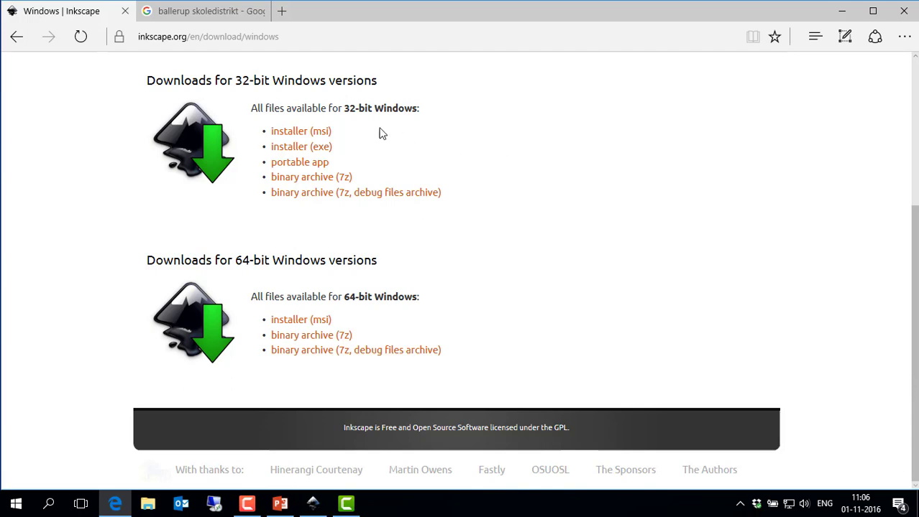
- Preview the first 'ballerup skoledistrikt' map image in Edge, then return to Inkscape
left_click(173, 17)
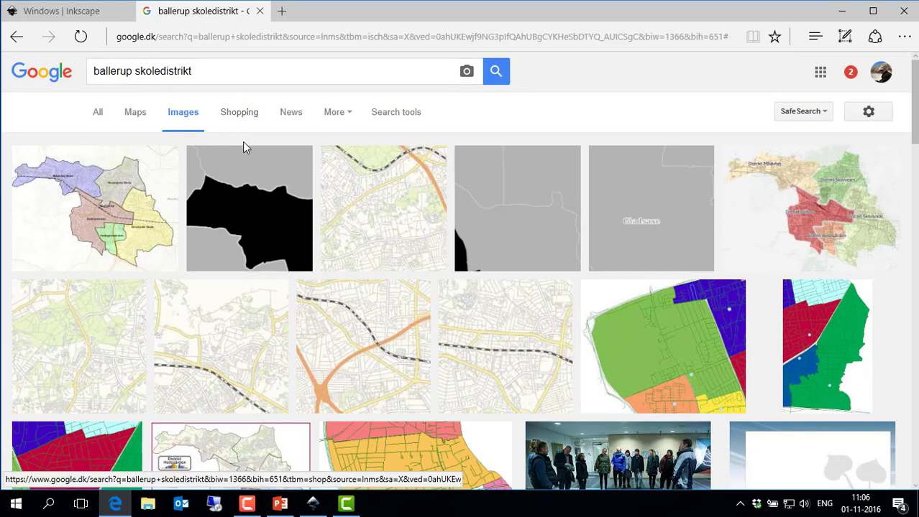
left_click(74, 222)
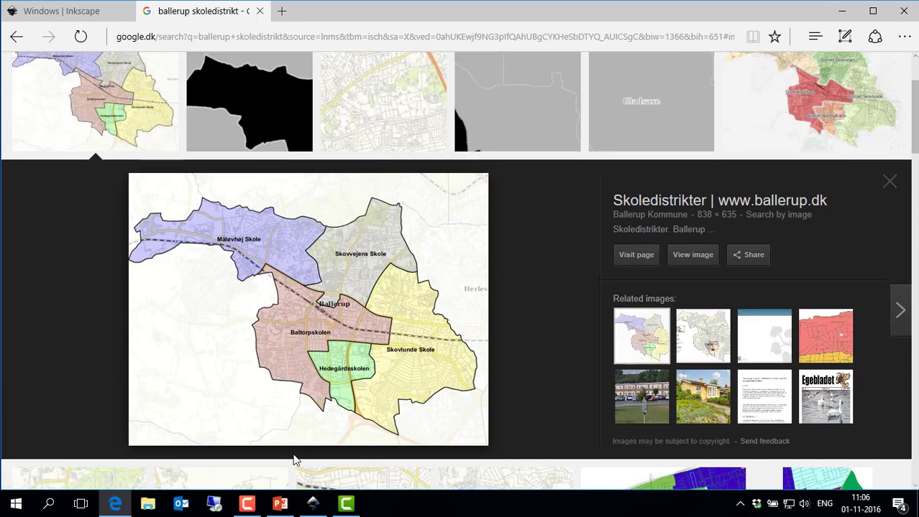
left_click(313, 504)
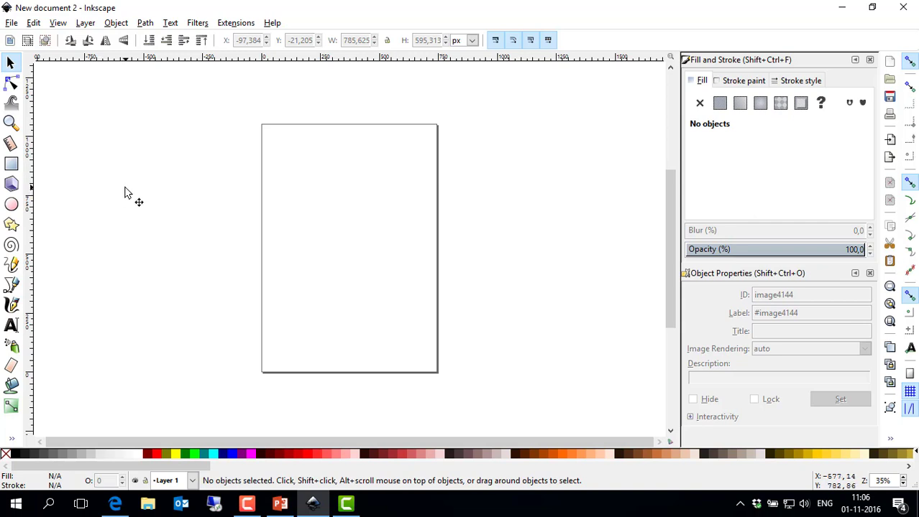
- Open BallerupSkoledistrikter.png as its own Inkscape document showing the coloured district map
left_click(13, 24)
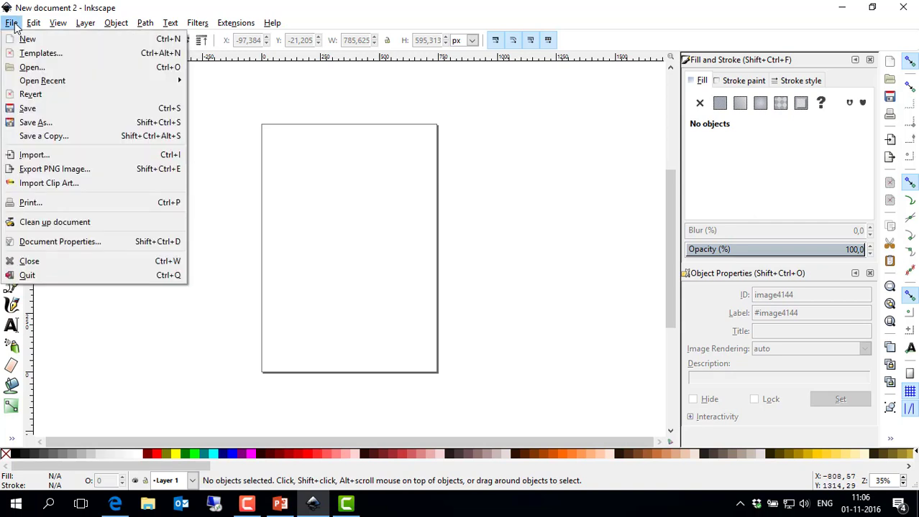
left_click(32, 67)
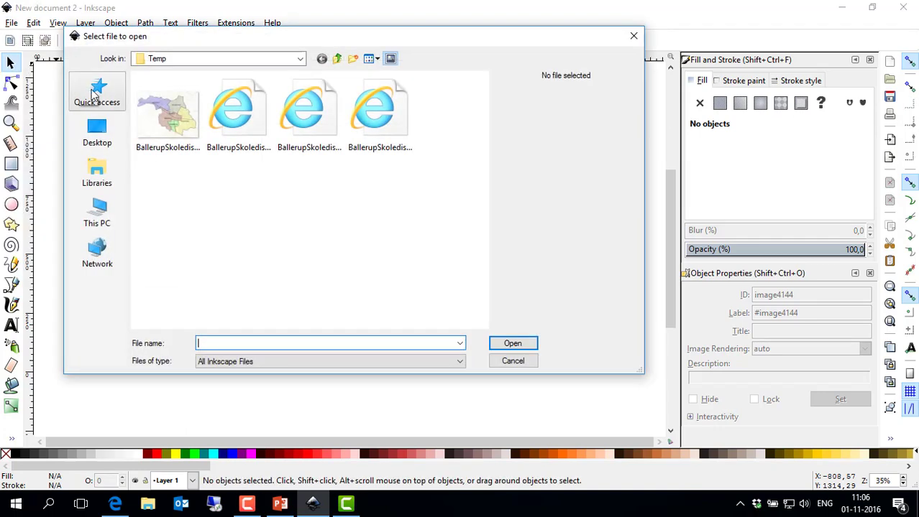
left_click(171, 122)
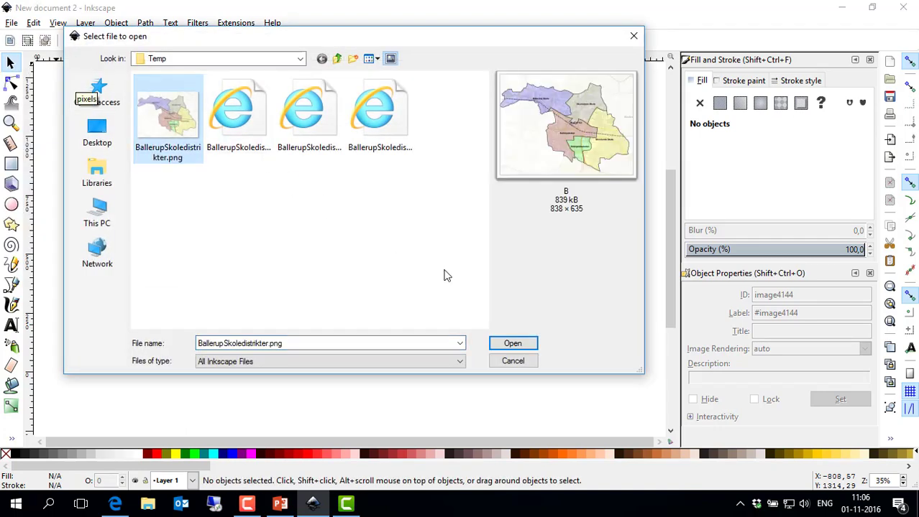
left_click(516, 345)
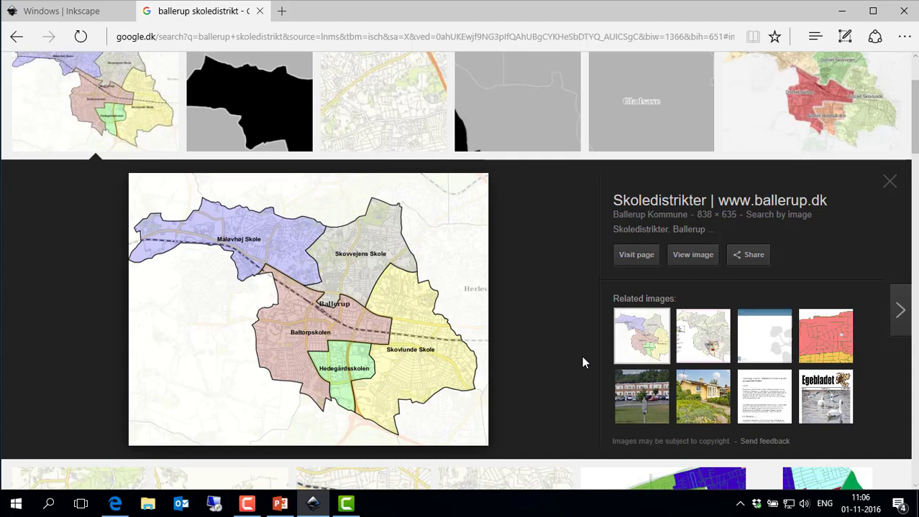
left_click(314, 506)
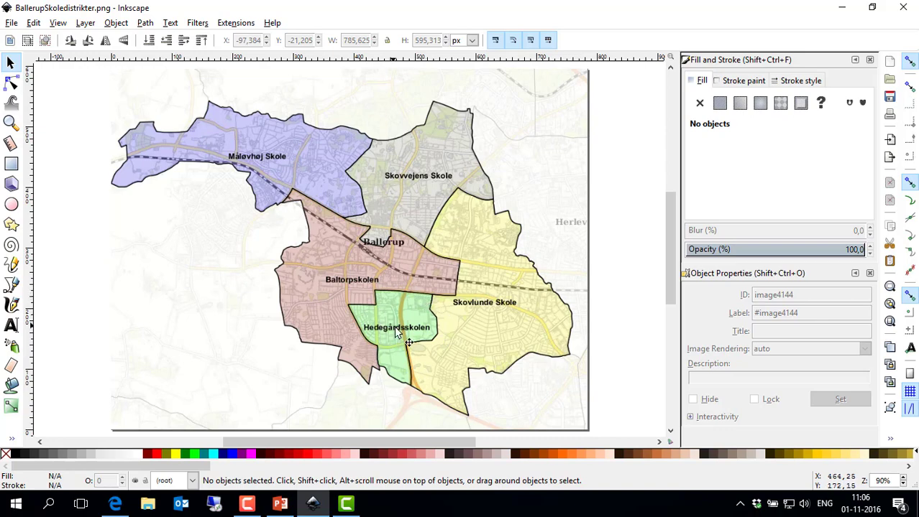
- Zoom into Hedegårdsskolen and draw a closed Pencil path along the green district's border
scroll(396, 340, "up", 3, "ctrl")
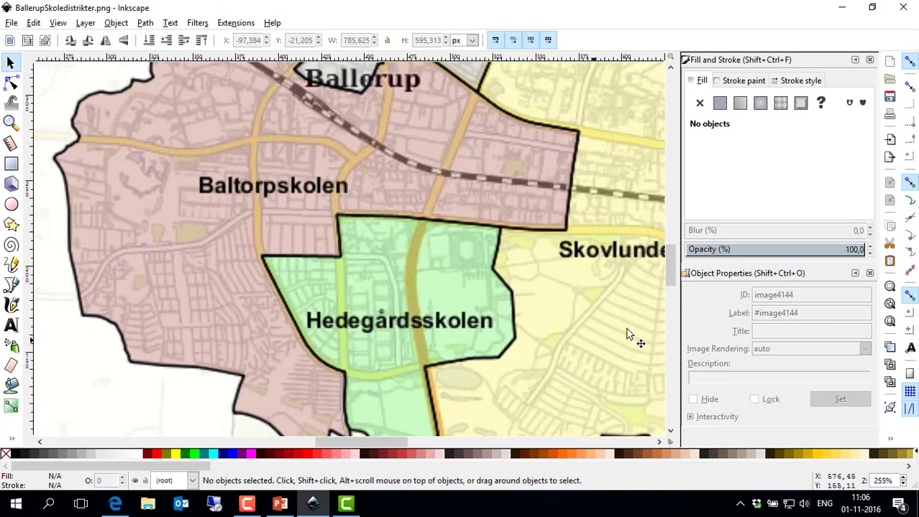
scroll(670, 287, "down", 4)
scroll(670, 286, "up", 1)
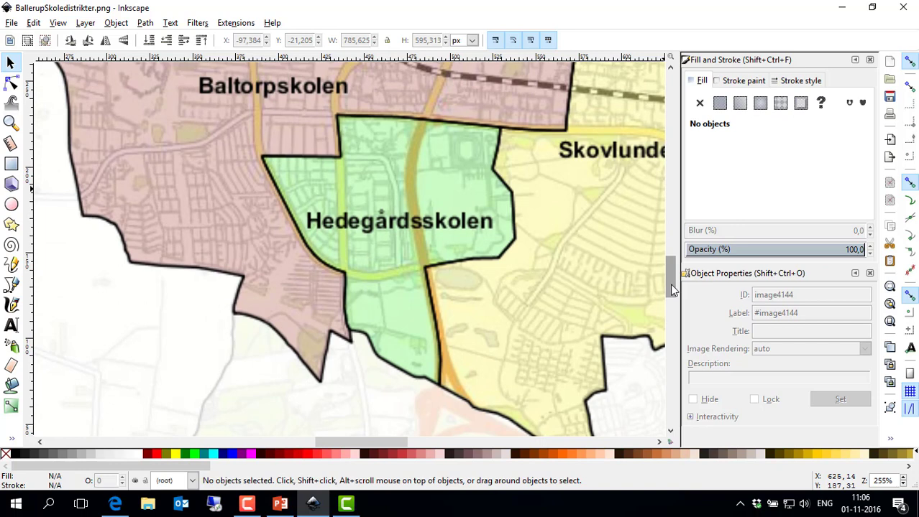
left_click(11, 264)
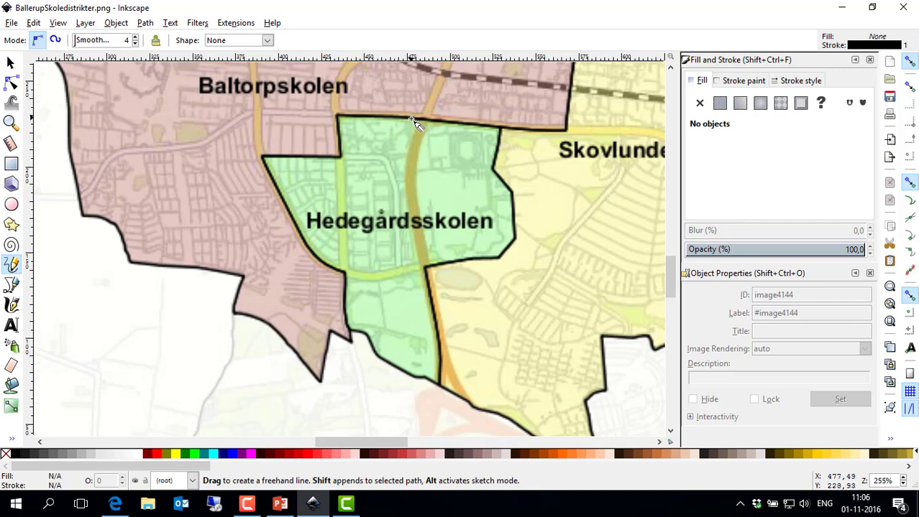
mouse_move(412, 119)
left_mouse_down()
mouse_move(499, 130)
mouse_move(491, 170)
mouse_move(510, 192)
mouse_move(516, 242)
mouse_move(495, 261)
mouse_move(424, 272)
mouse_move(438, 384)
mouse_move(397, 373)
mouse_move(362, 336)
mouse_move(348, 333)
mouse_move(342, 274)
mouse_move(310, 250)
mouse_move(261, 167)
mouse_move(261, 157)
mouse_move(340, 158)
mouse_move(337, 116)
mouse_move(414, 123)
left_mouse_up()
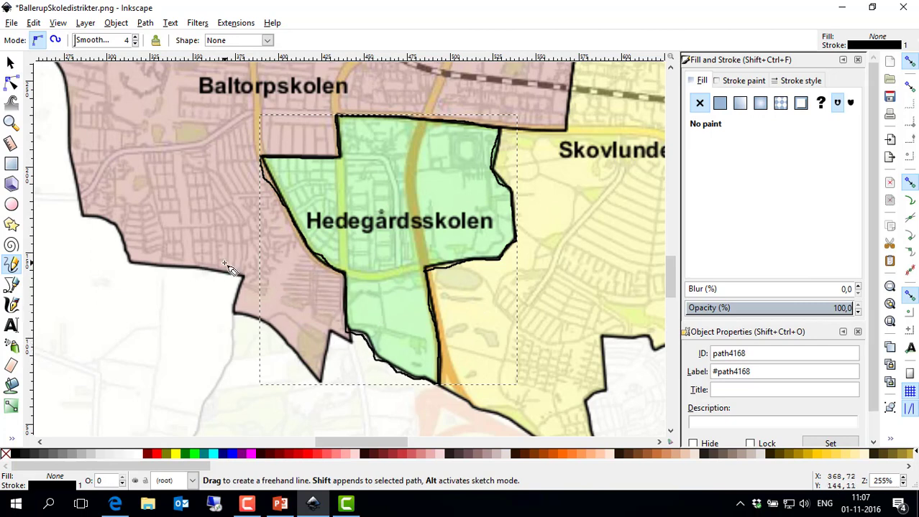
- Apply Path > Simplify twice to the outline path4168 in Node-tool view
left_click(146, 23)
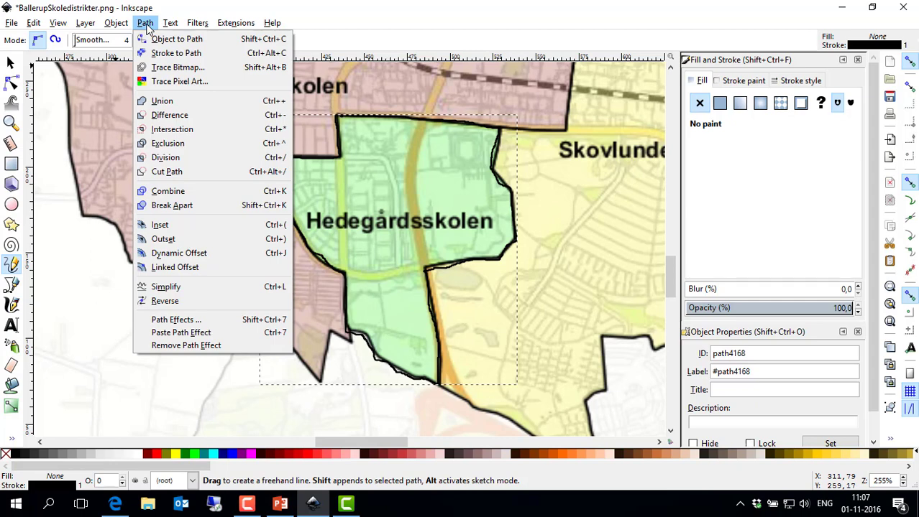
left_click(145, 23)
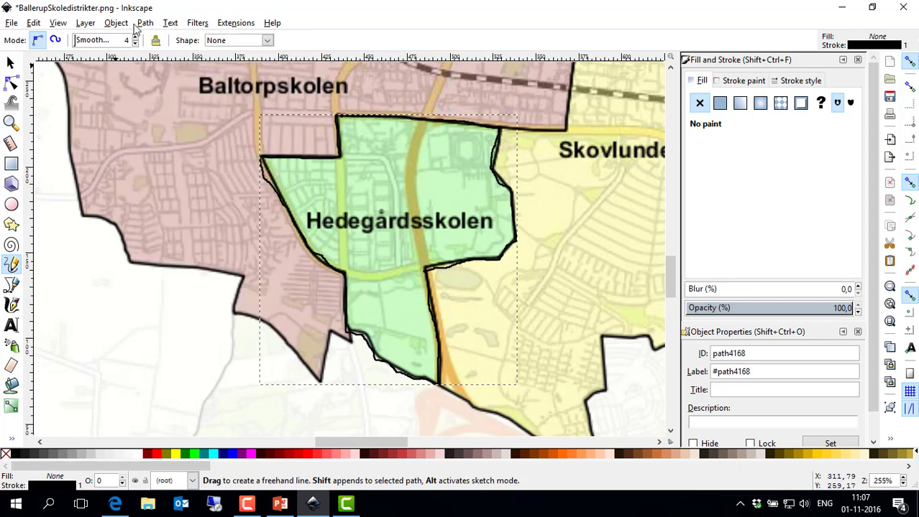
left_click(11, 83)
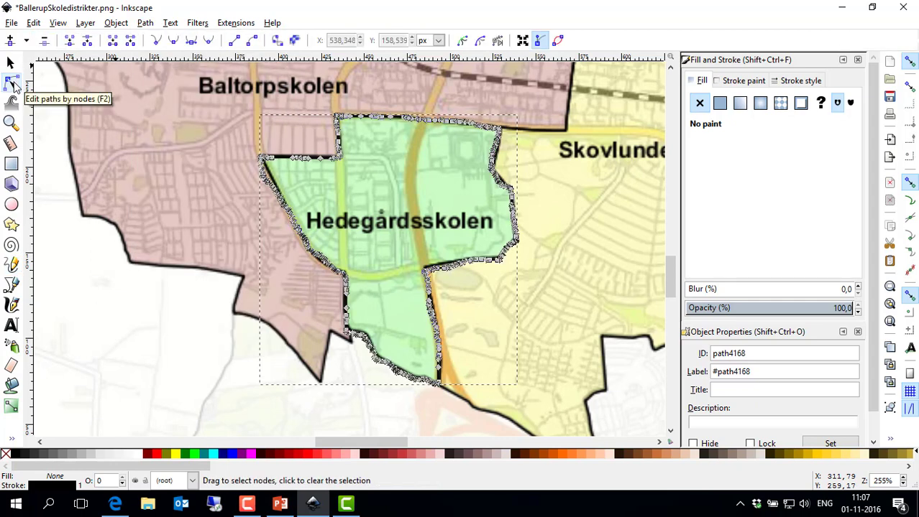
left_click(146, 23)
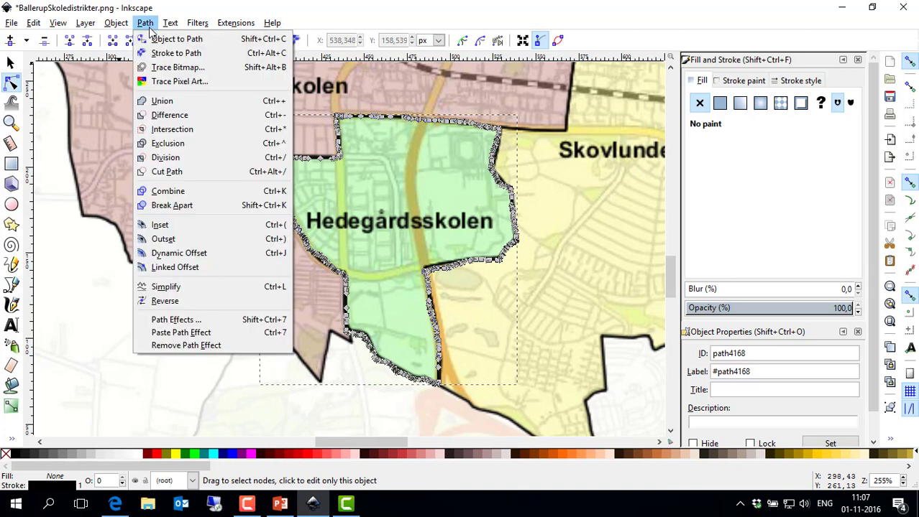
left_click(166, 288)
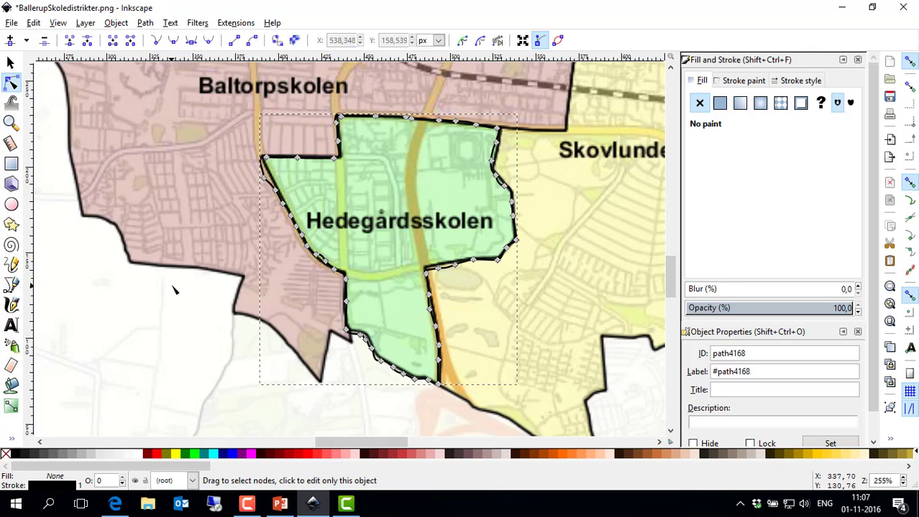
left_click(145, 24)
left_click(171, 287)
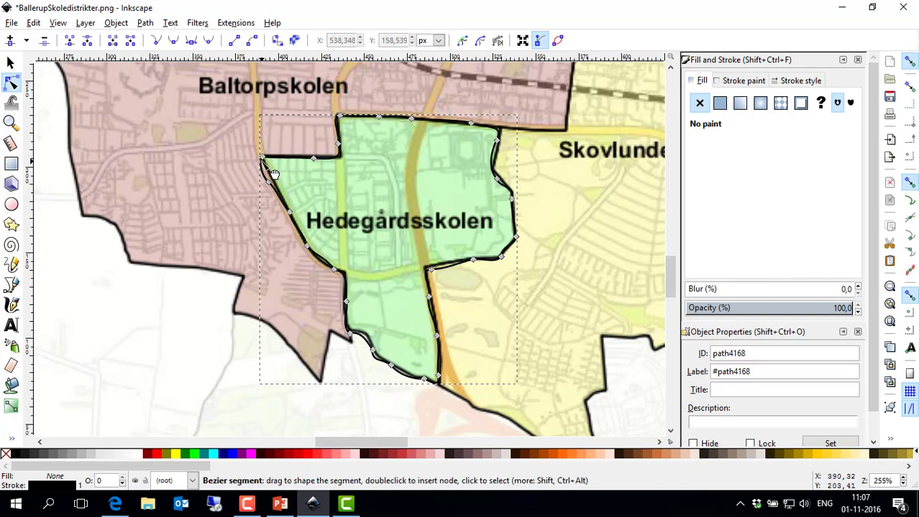
- Drag the outline's upper-left, left-edge and top-edge nodes onto the district border
scroll(277, 169, "up", 4)
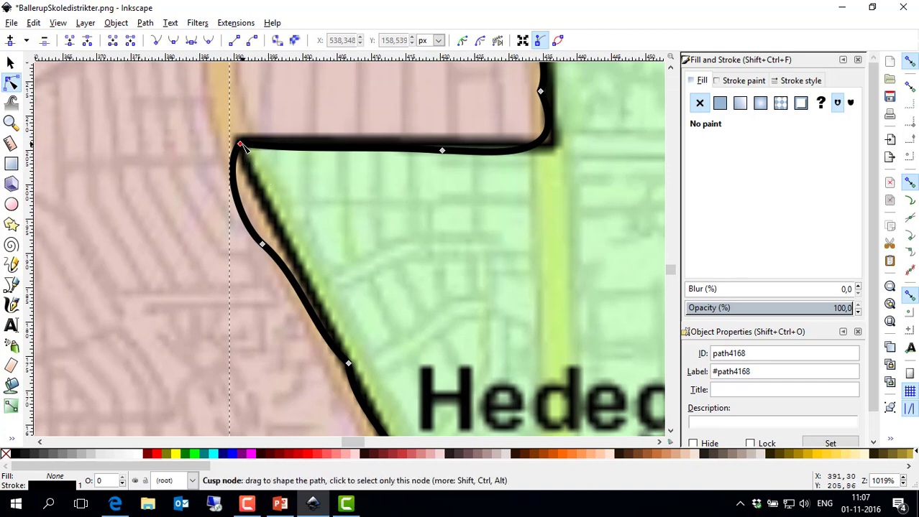
left_click(240, 145)
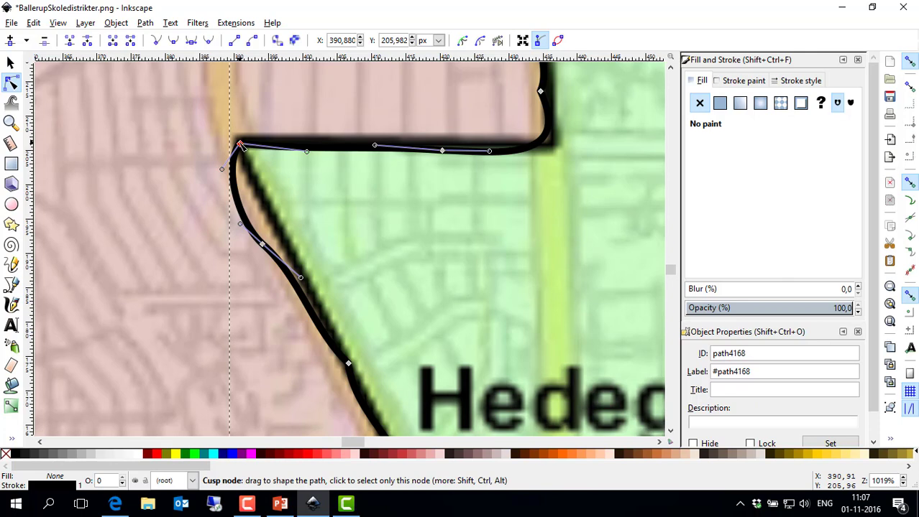
left_click_drag(241, 146, 270, 206)
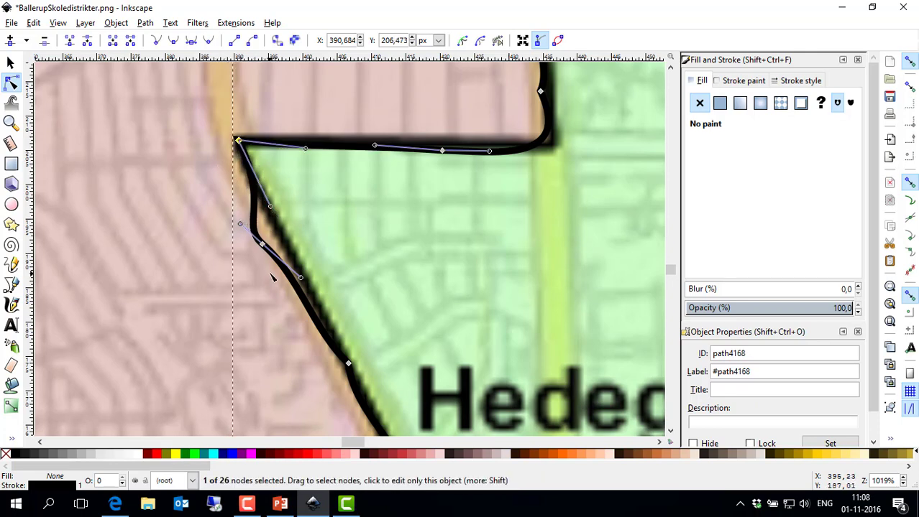
left_click_drag(261, 245, 282, 236)
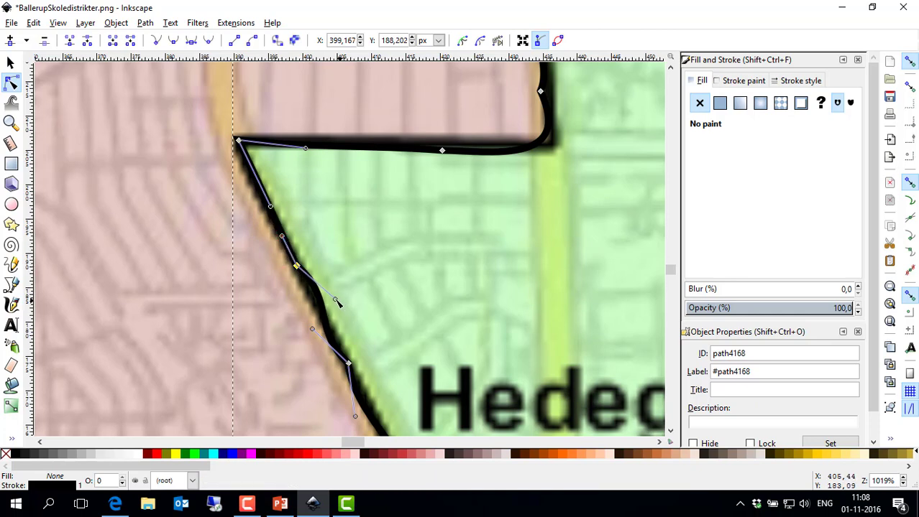
left_click_drag(337, 301, 320, 328)
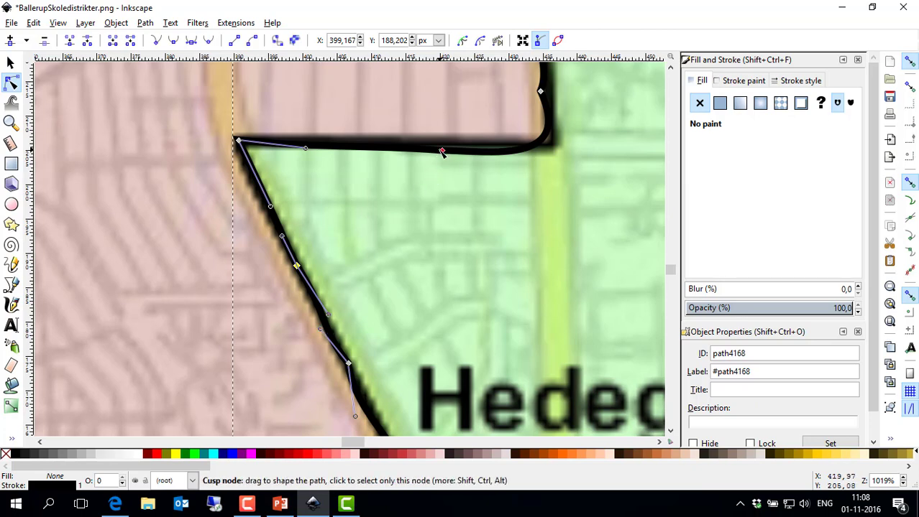
left_click_drag(442, 151, 389, 145)
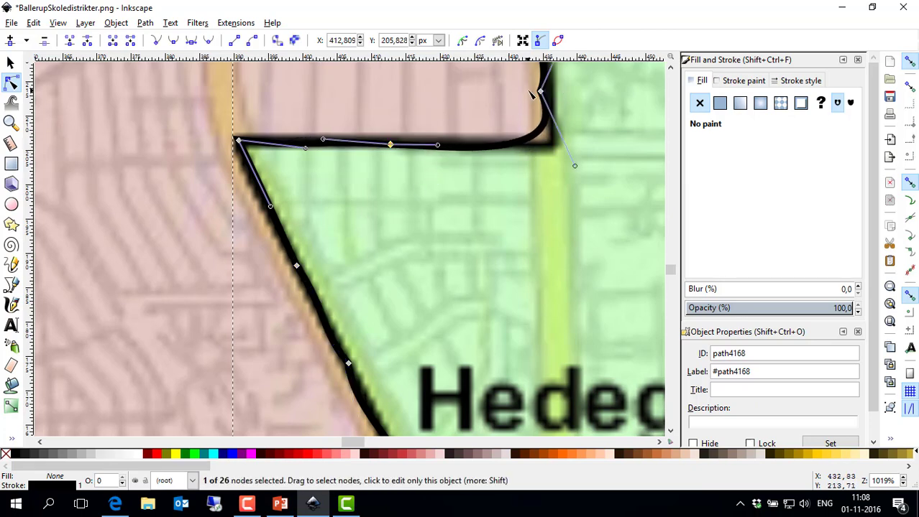
- Square up the right-hand corner and flatten the bottom curve along the Hedegårdsskolen–Baltorpskolen border
left_click(671, 67)
left_click(671, 67)
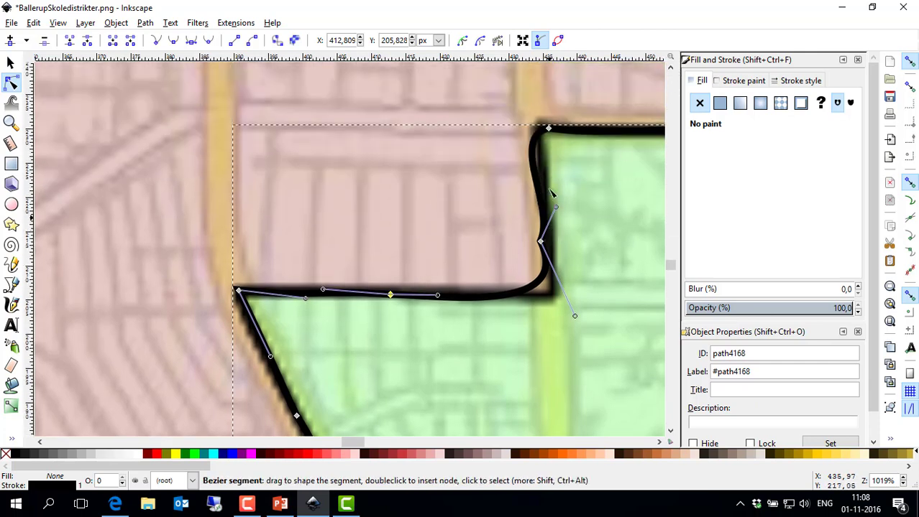
left_click_drag(548, 130, 543, 164)
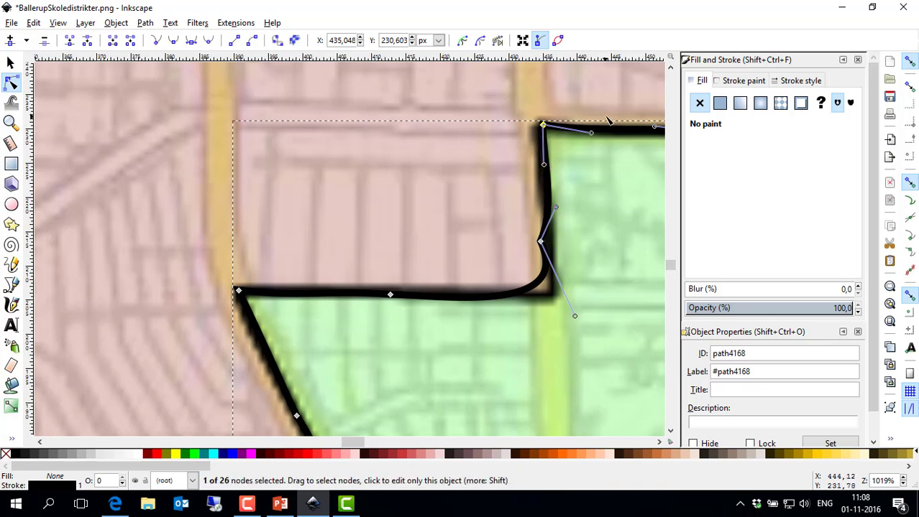
left_click_drag(590, 132, 600, 128)
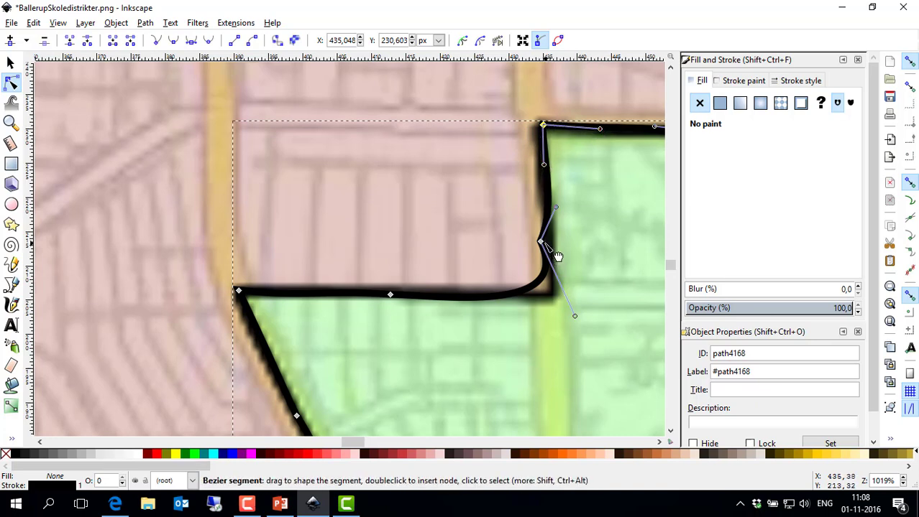
left_click_drag(544, 244, 560, 296)
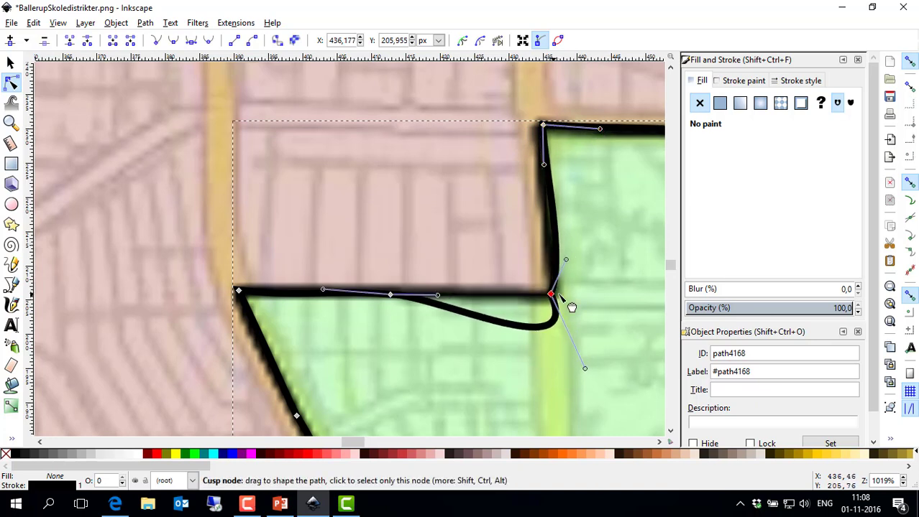
left_click_drag(567, 262, 552, 246)
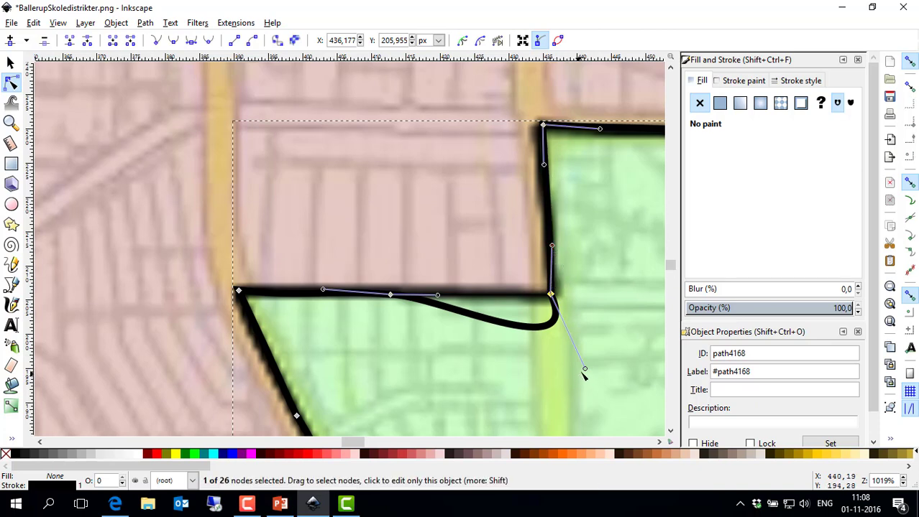
left_click_drag(584, 370, 453, 305)
scroll(601, 327, "down", 3)
- Select the background map image, move it off the outline and delete it
scroll(600, 327, "down", 2)
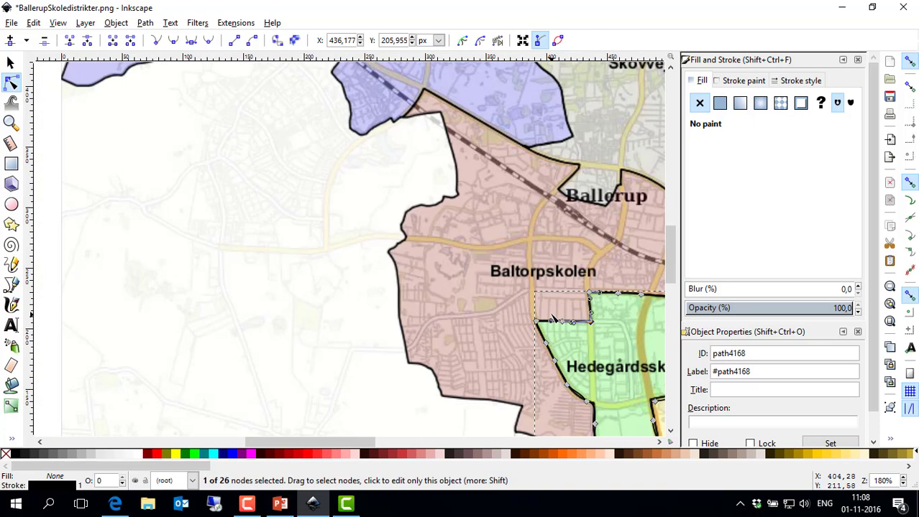
left_click(659, 442)
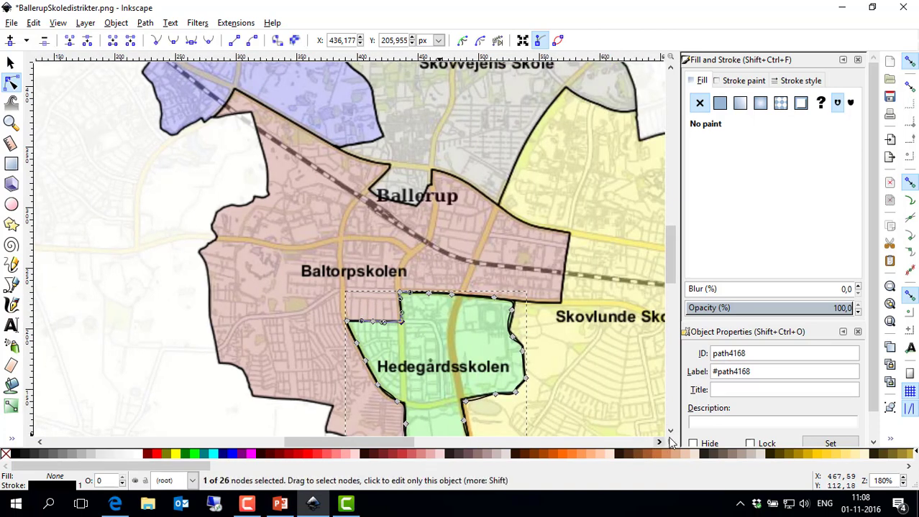
left_click(669, 430)
left_click(670, 431)
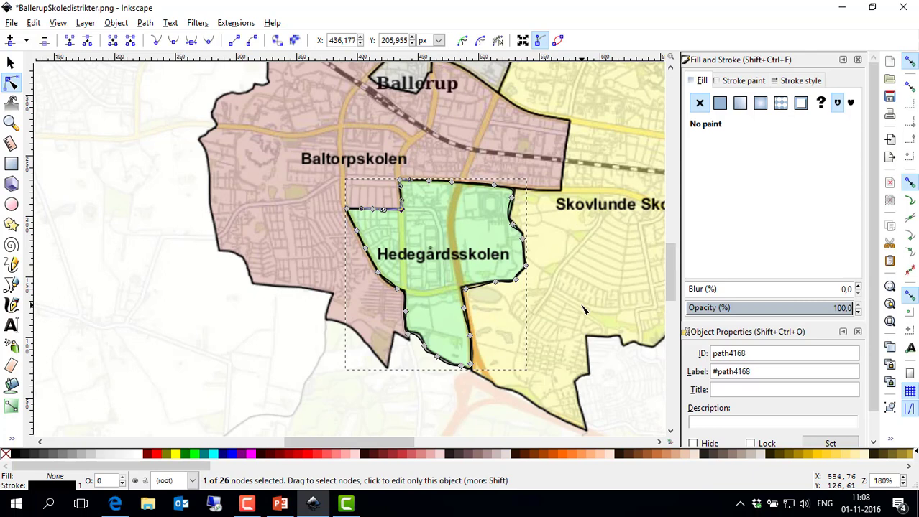
left_click(10, 63)
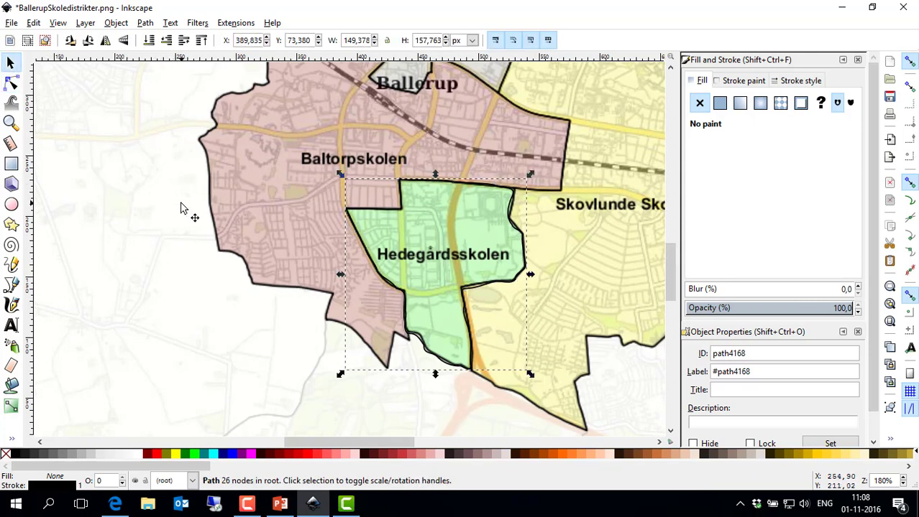
scroll(381, 208, "down", 2, "ctrl")
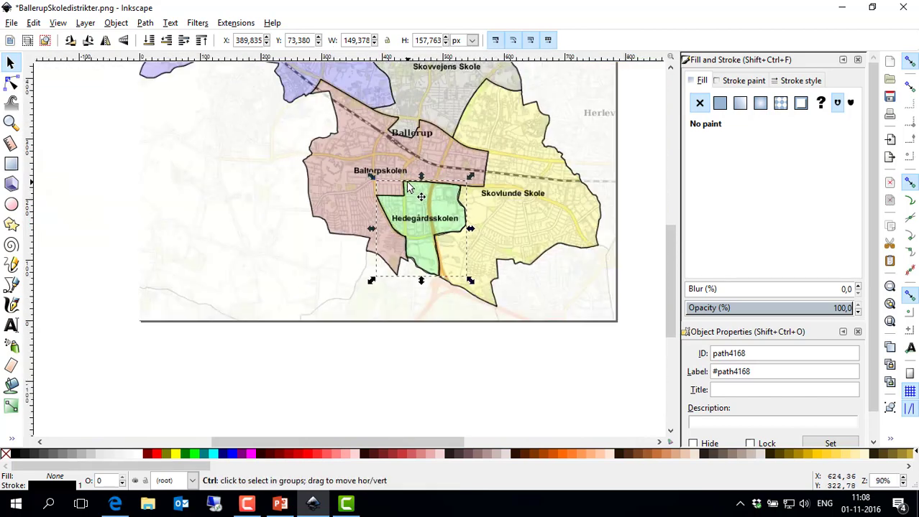
left_click_drag(674, 279, 670, 243)
left_click(169, 195)
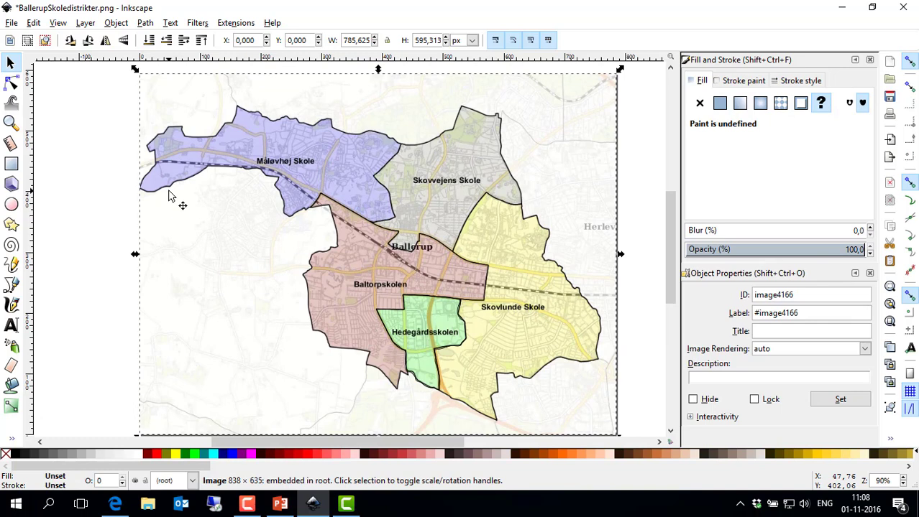
left_click_drag(262, 242, 200, 226)
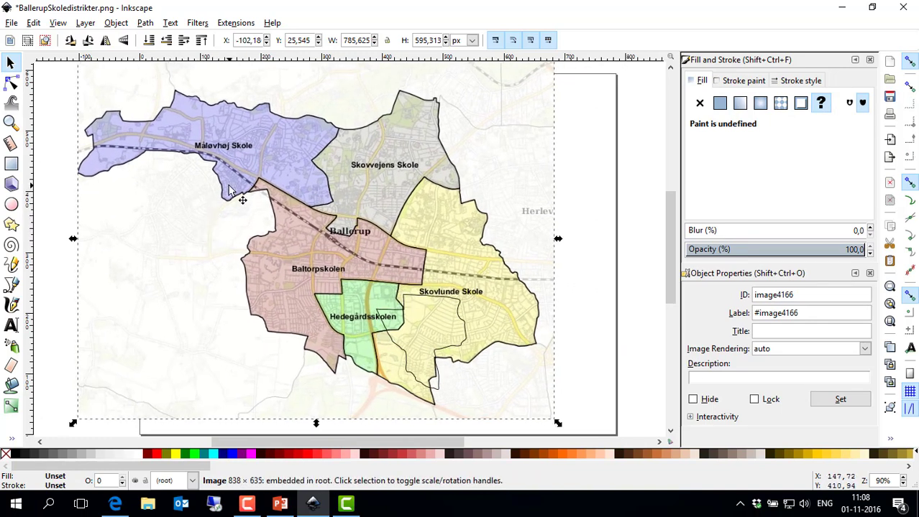
key("Delete")
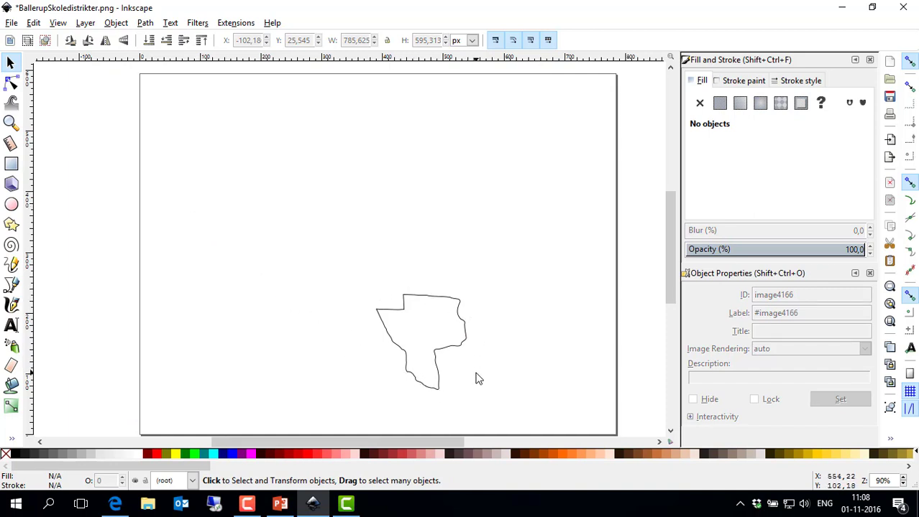
left_click(12, 24)
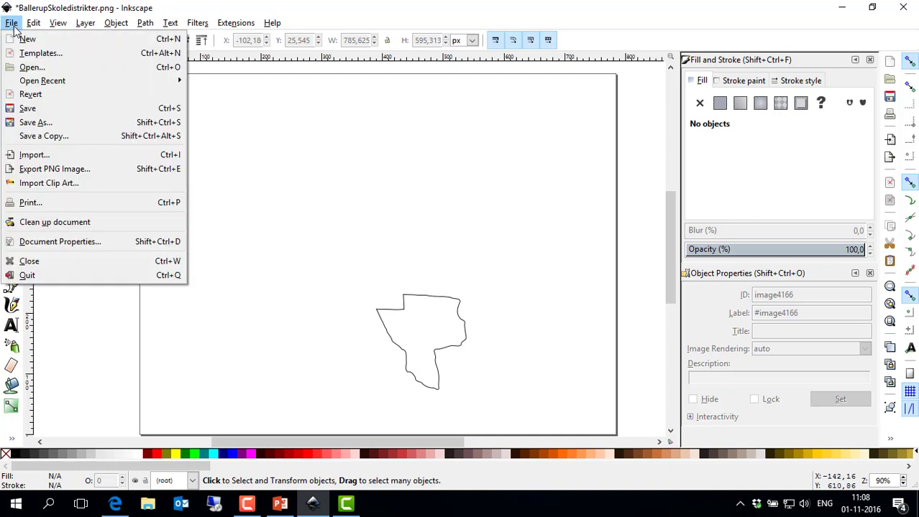
- Close the edited document without saving and reopen BallerupSkoledistrikter.png
left_click(30, 262)
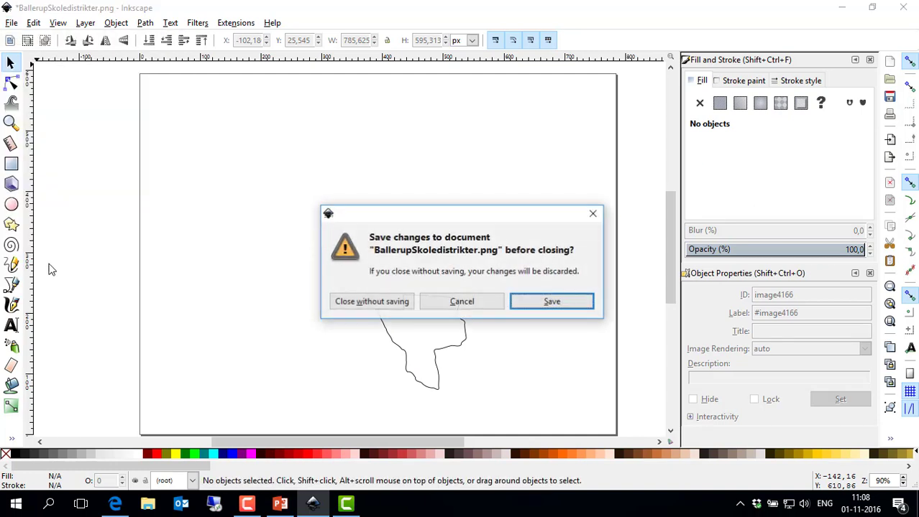
left_click(372, 302)
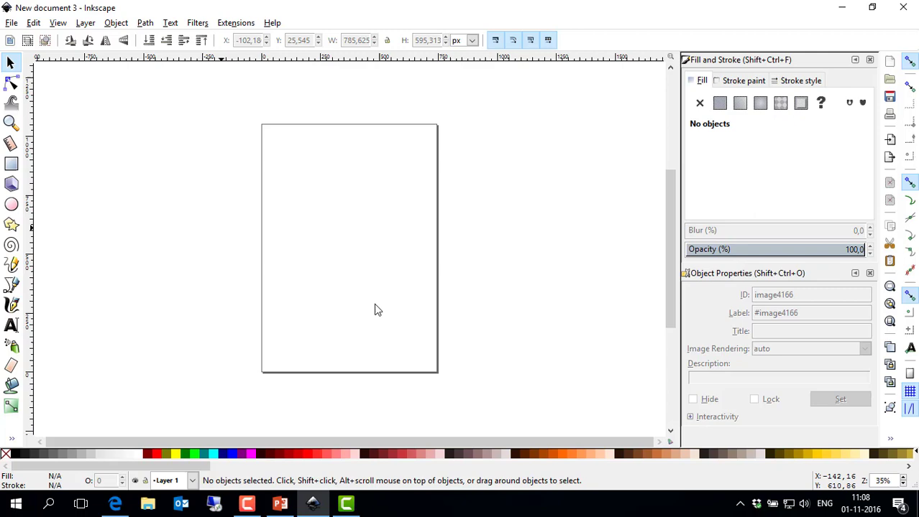
left_click(12, 23)
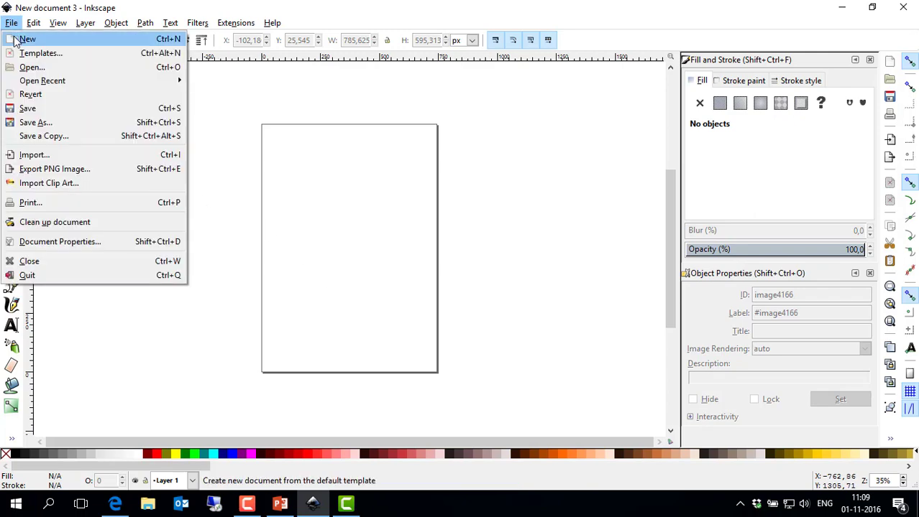
left_click(32, 67)
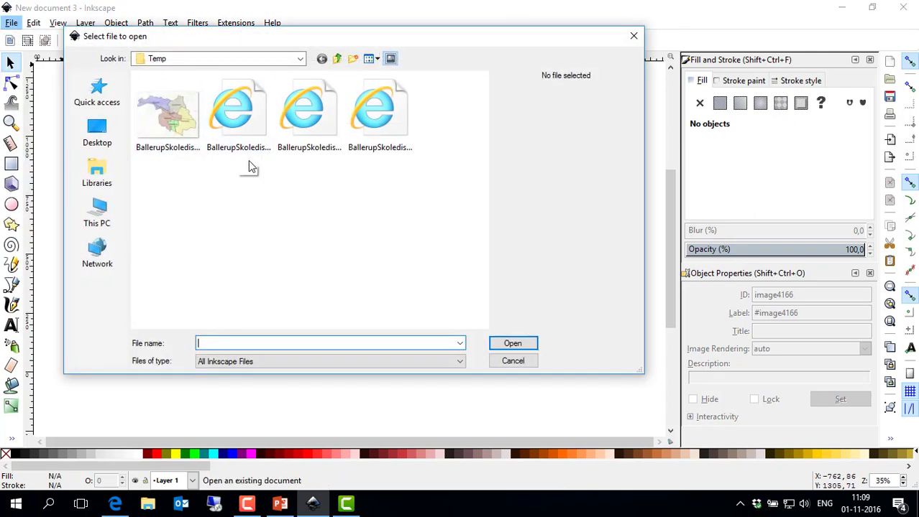
left_click(168, 115)
left_click(525, 343)
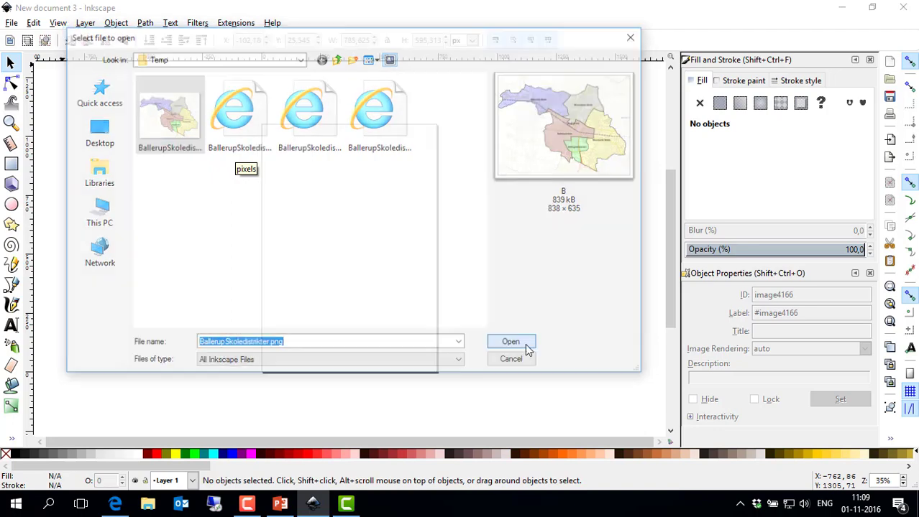
key("alt+Tab")
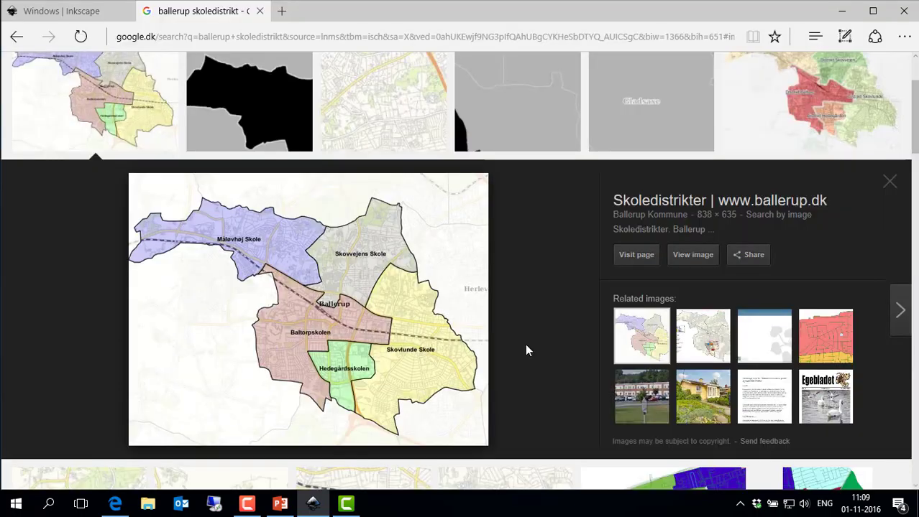
left_click(312, 506)
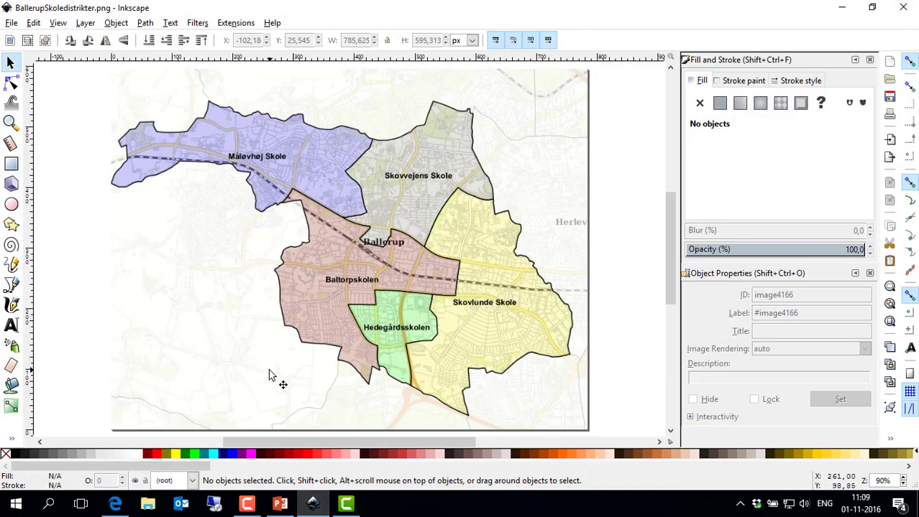
- Trace Bitmap the map with brightness cutoff 0.450, producing the black traced path4190
left_click(203, 250)
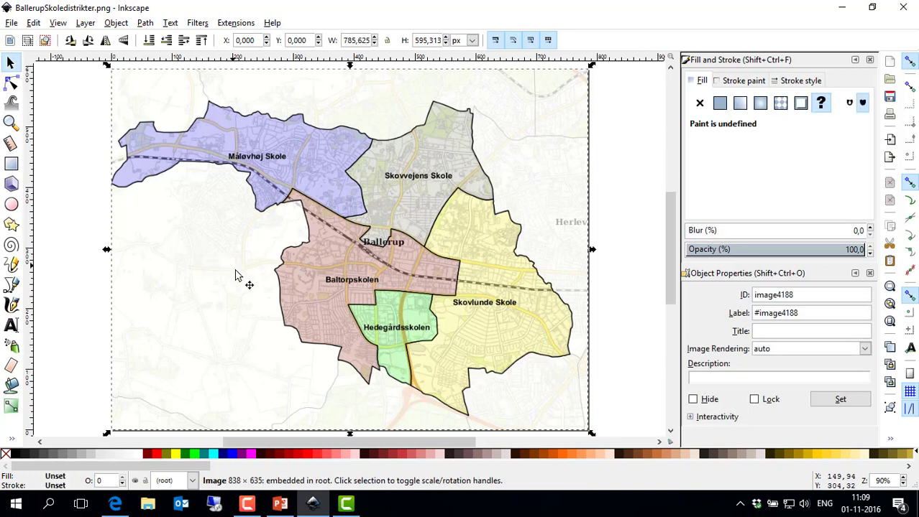
left_click(146, 23)
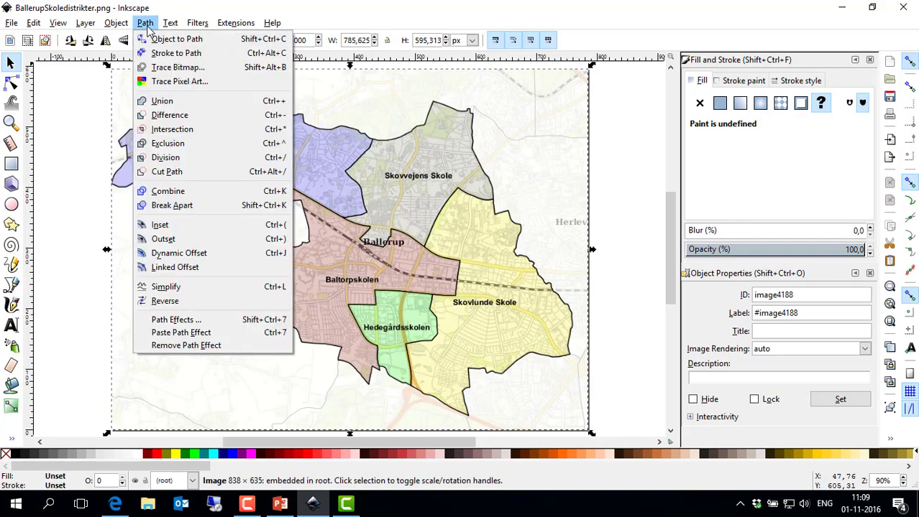
left_click(172, 67)
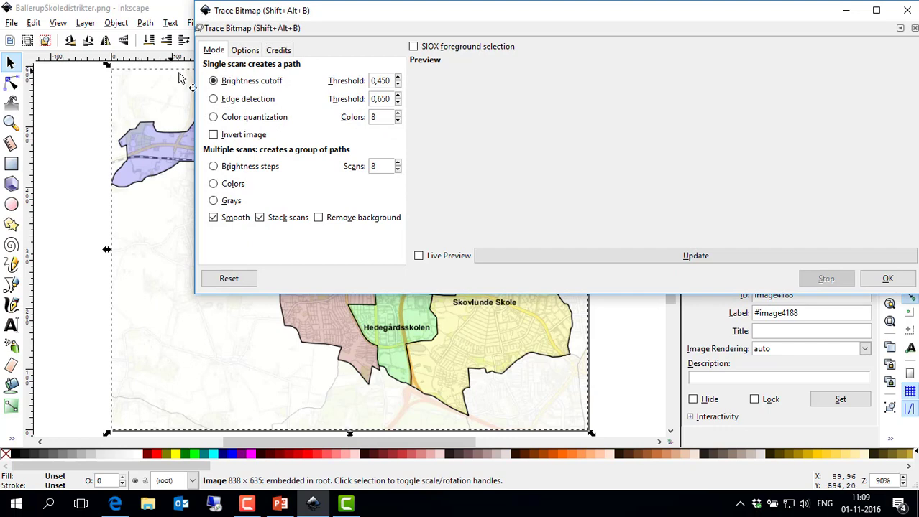
mouse_move(484, 14)
left_mouse_down()
mouse_move(436, 66)
mouse_move(415, 65)
left_mouse_up()
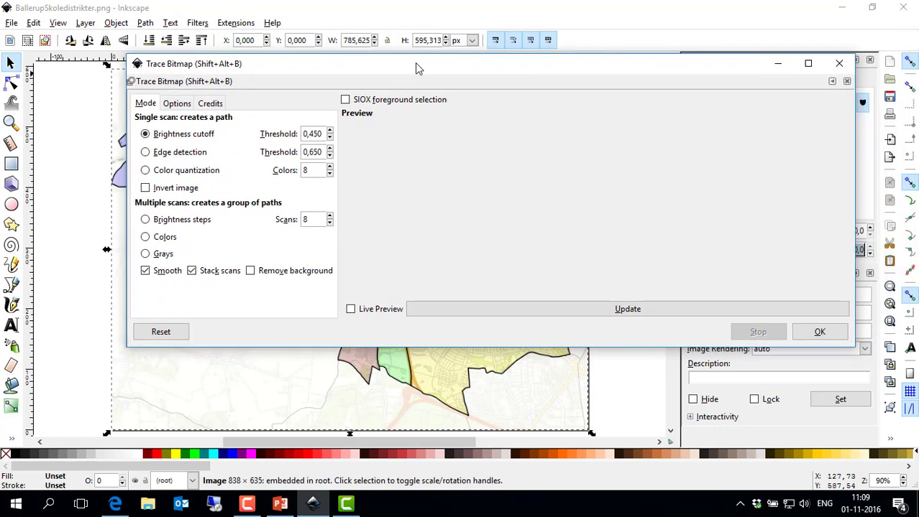
left_click(492, 314)
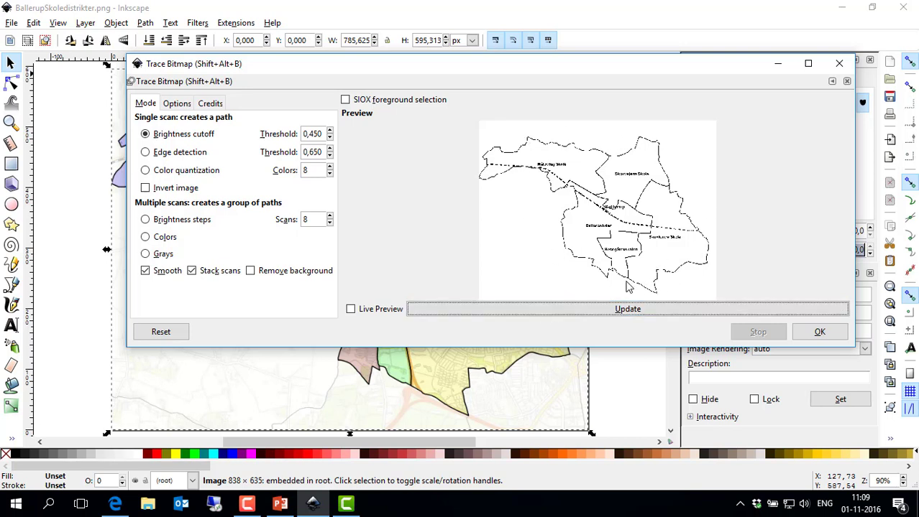
left_click(824, 336)
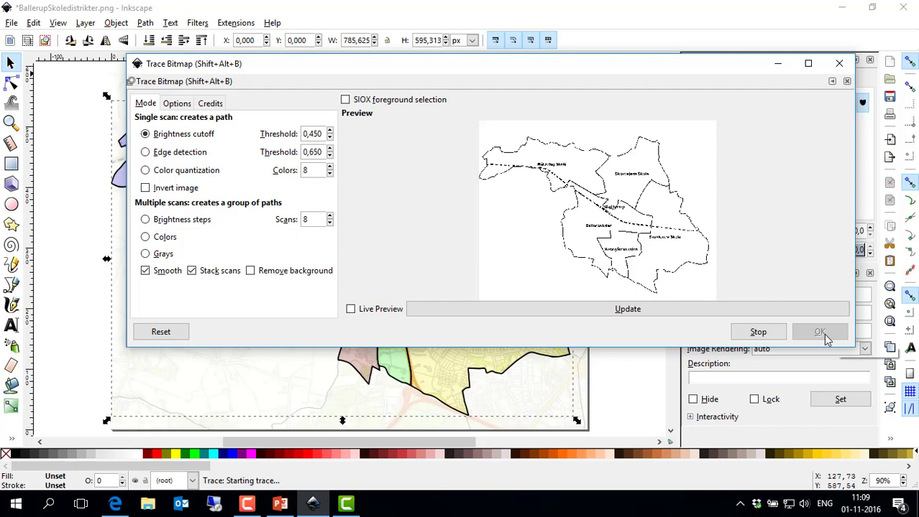
left_click(840, 65)
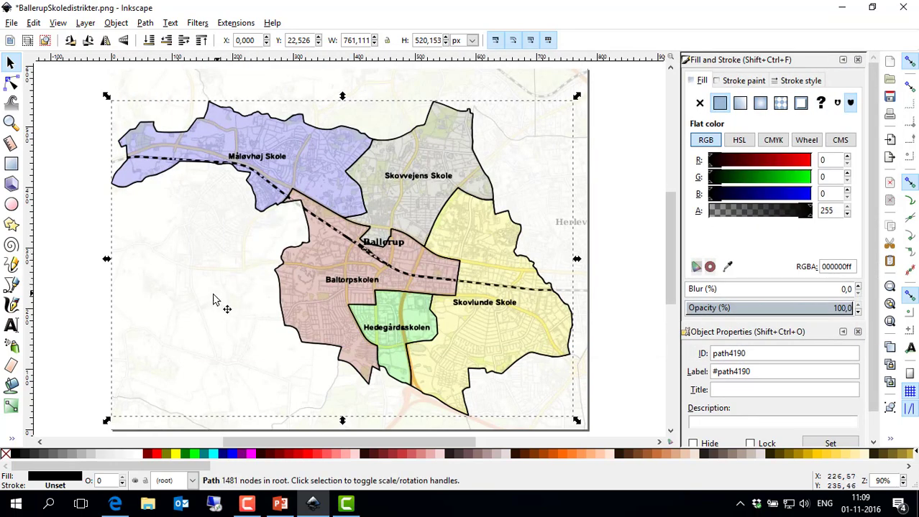
- Select the original coloured map image, drag it off the traced outlines and delete it
left_click(81, 228)
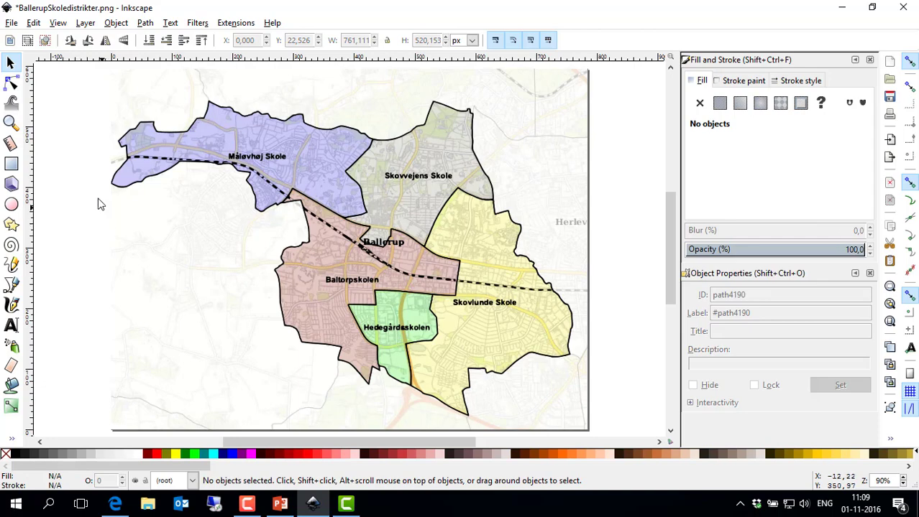
left_click(120, 101)
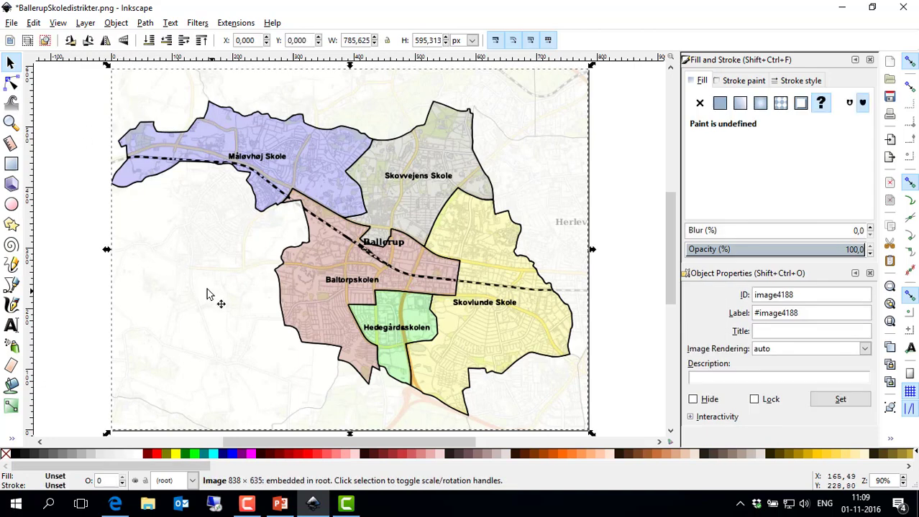
mouse_move(206, 293)
left_mouse_down()
mouse_move(178, 308)
mouse_move(180, 289)
mouse_move(161, 292)
left_mouse_up()
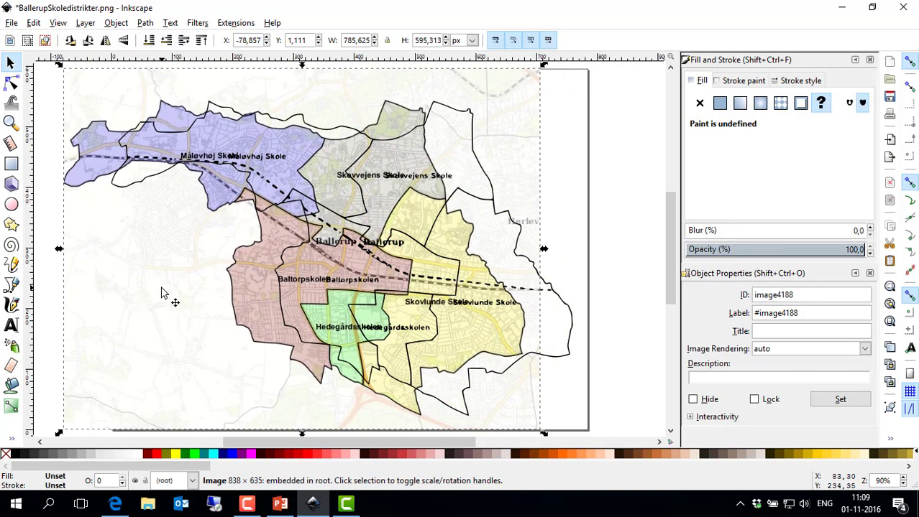
key("Delete")
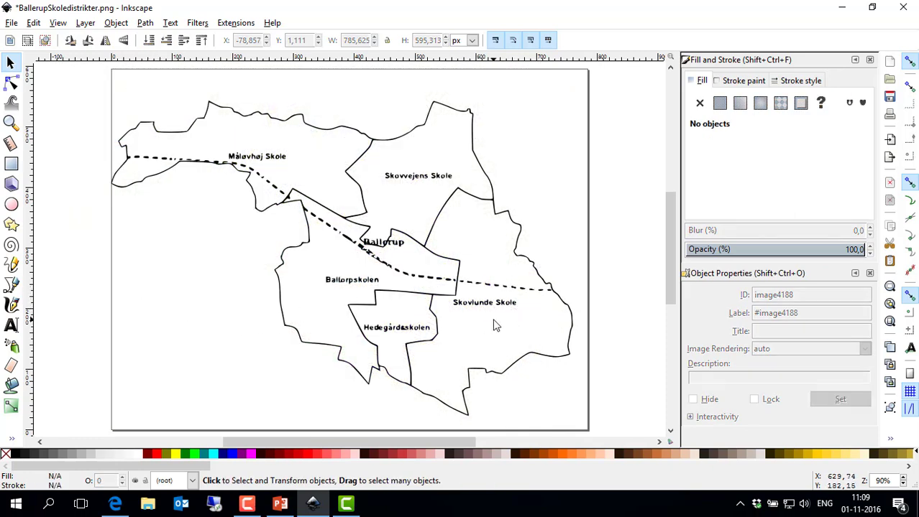
- Delete the Skovlunde Skole label and a stretch of dashed line from the traced path's nodes
left_click(11, 83)
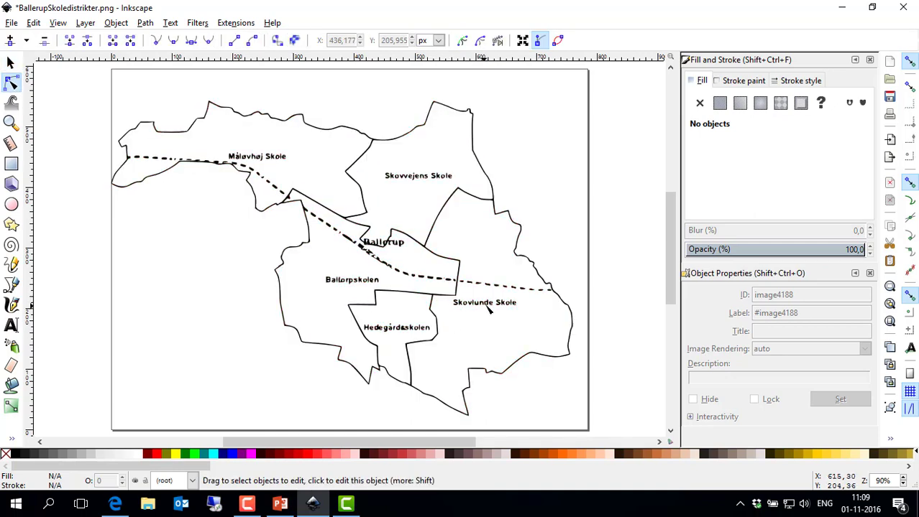
scroll(493, 308, "up", 4)
left_click(476, 305)
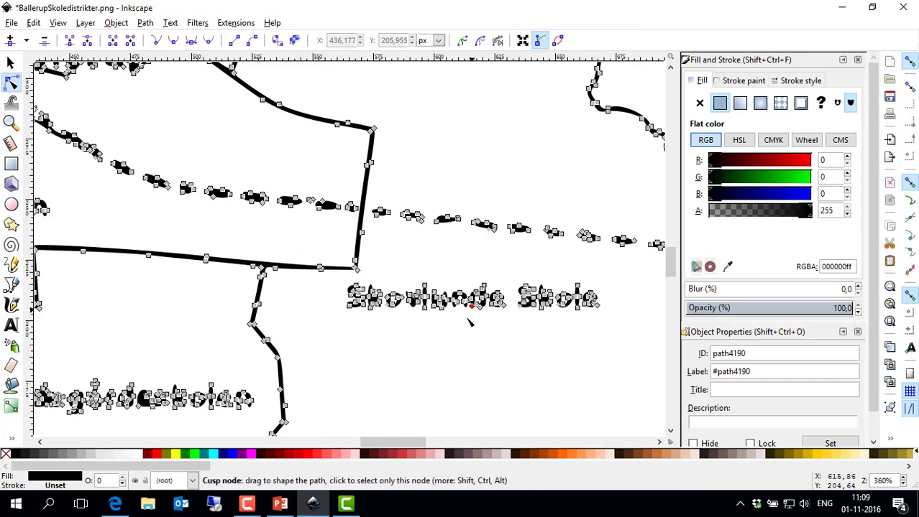
left_click_drag(625, 331, 323, 279)
key("Delete")
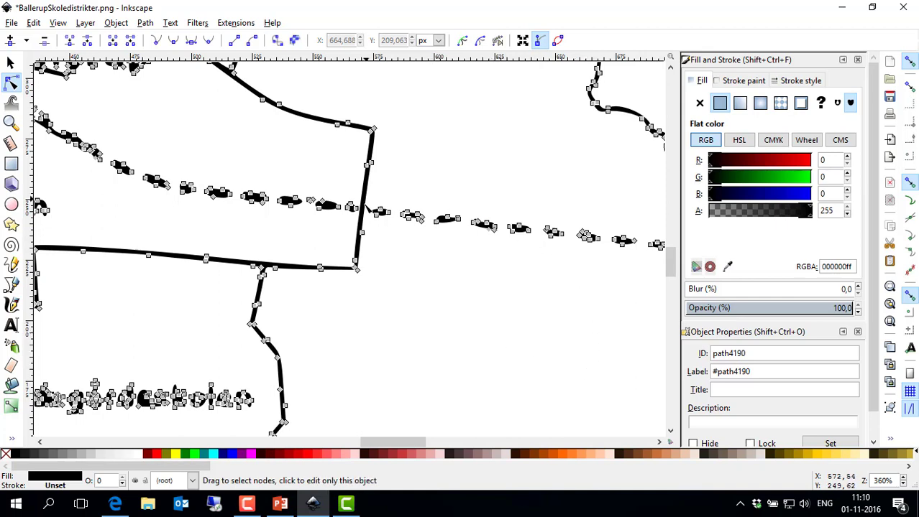
left_click_drag(372, 200, 647, 264)
key("Delete")
- Delete the Målovhøj Skole label's nodes from the traced path
scroll(389, 226, "down", 2, "ctrl")
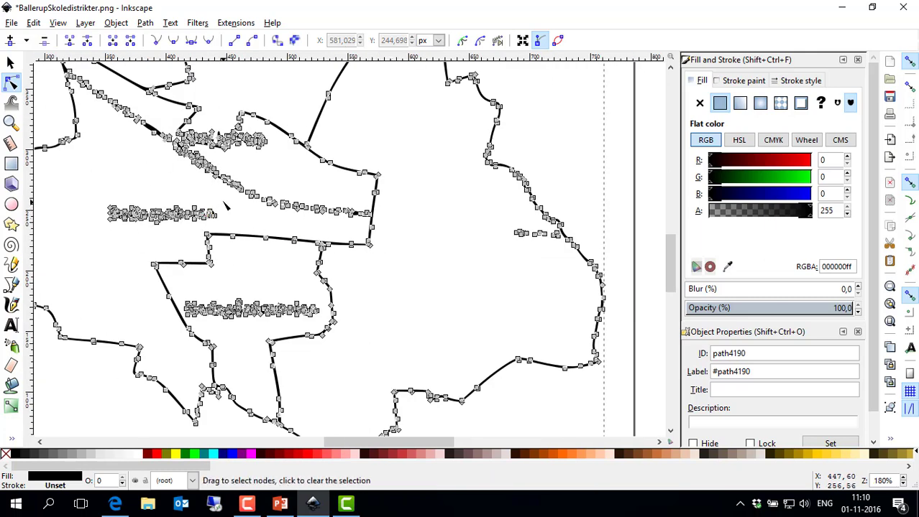
scroll(228, 201, "down", 2, "ctrl")
scroll(84, 95, "up", 2, "ctrl")
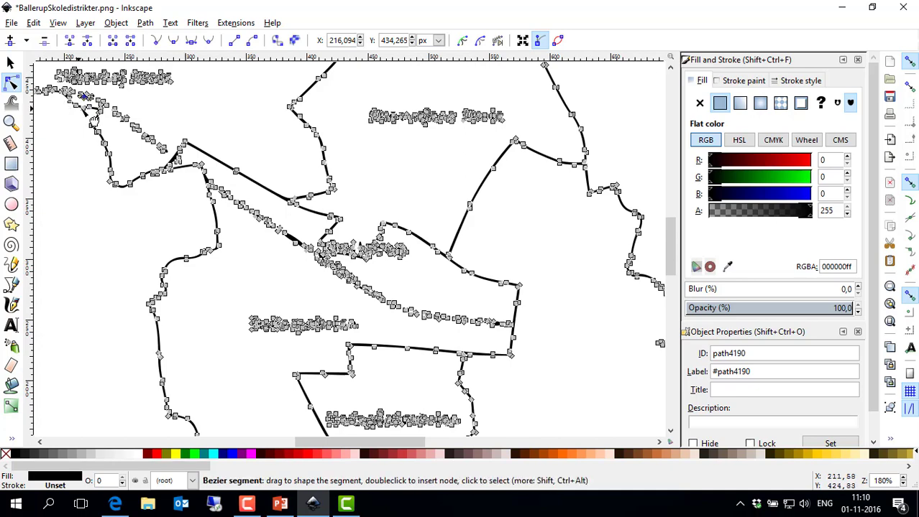
left_click_drag(667, 265, 667, 220)
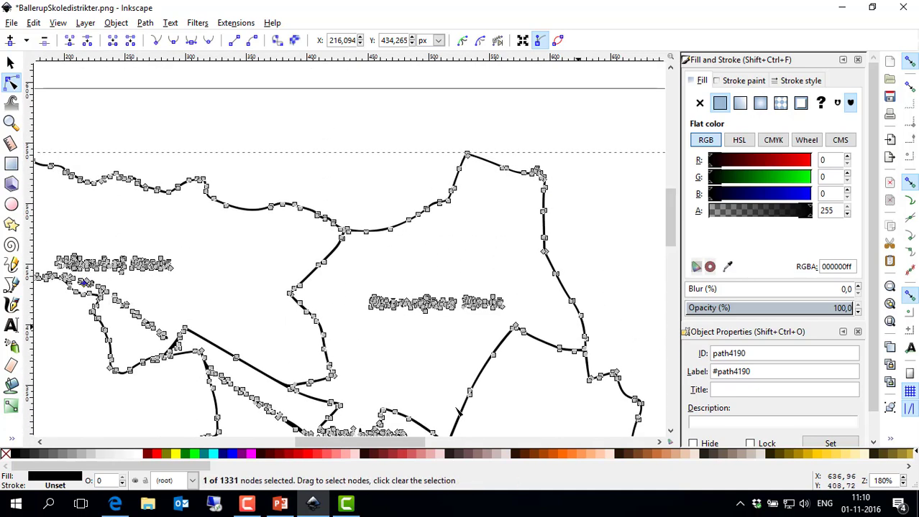
left_click_drag(407, 442, 331, 443)
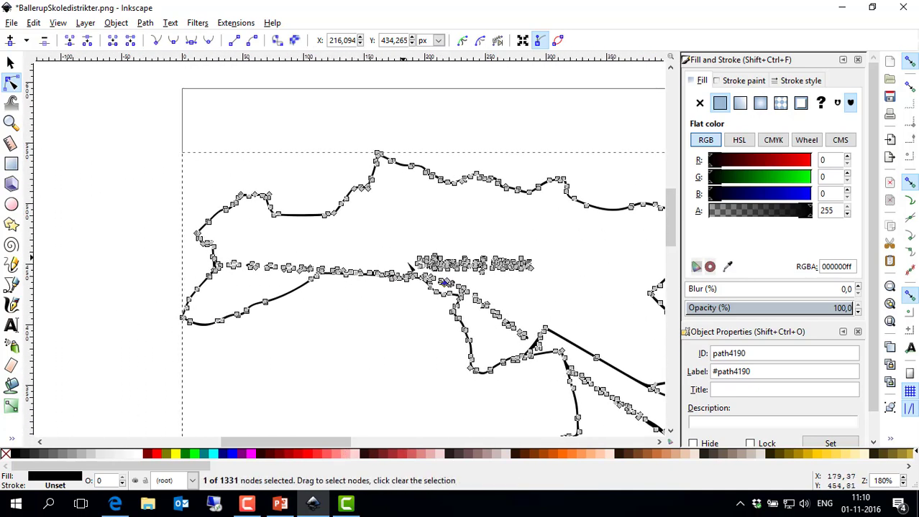
scroll(413, 267, "up", 3, "ctrl")
scroll(567, 307, "down", 2, "ctrl")
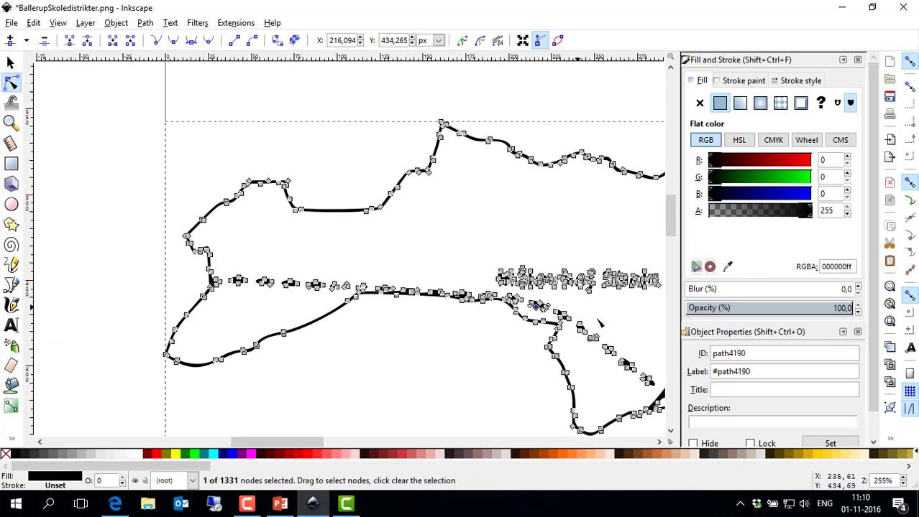
left_click_drag(480, 251, 624, 293)
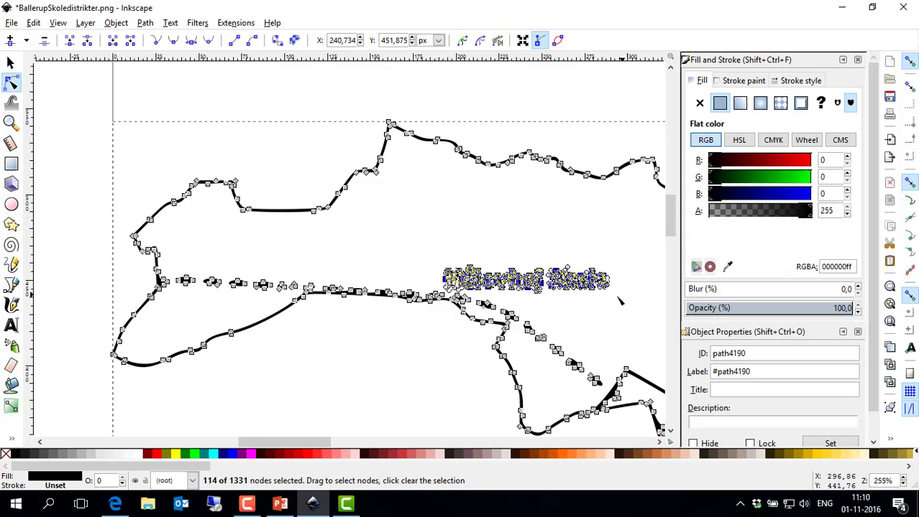
key("Delete")
left_click_drag(575, 263, 521, 312)
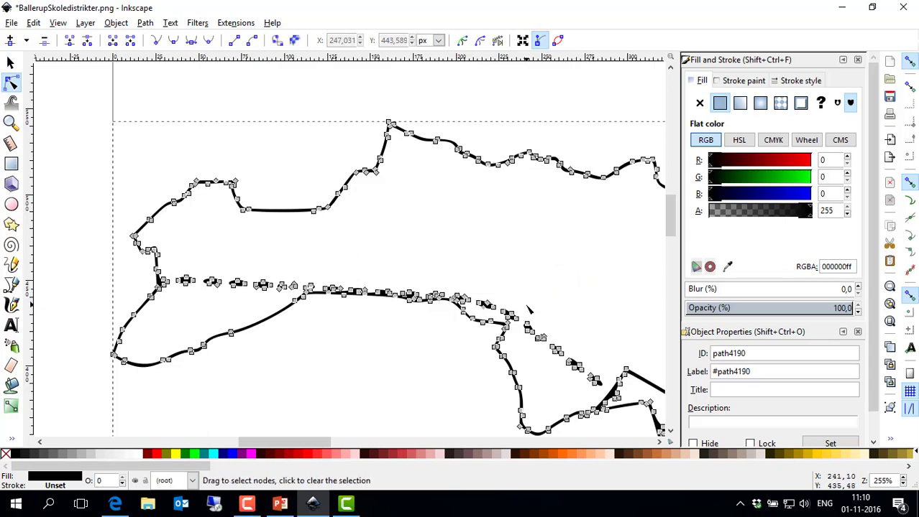
- Delete two small dash fragments and flatten the rejoined boundary segment
left_click(439, 294)
scroll(441, 291, "up", 4, "ctrl")
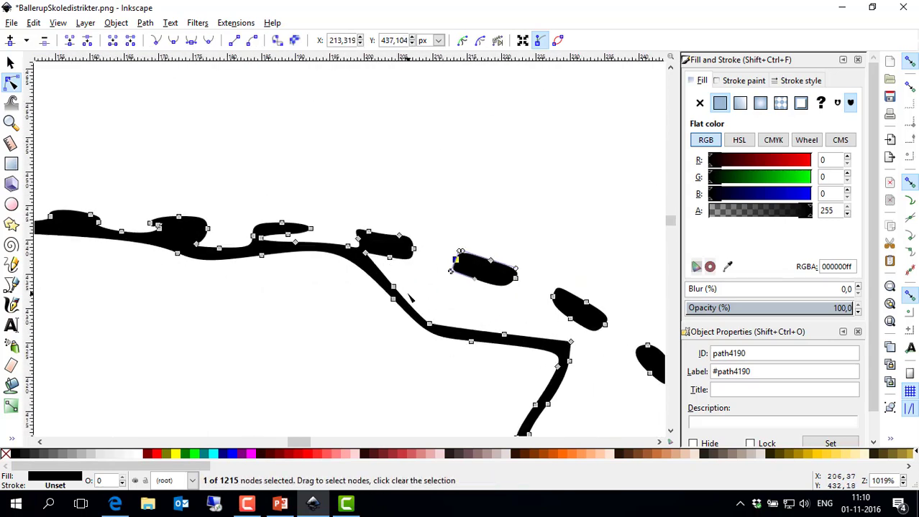
left_click_drag(436, 236, 537, 300)
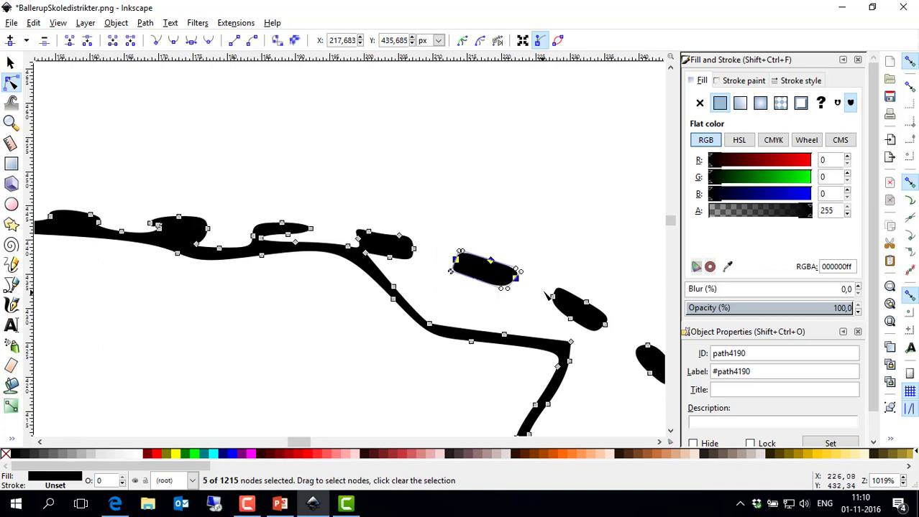
key("Delete")
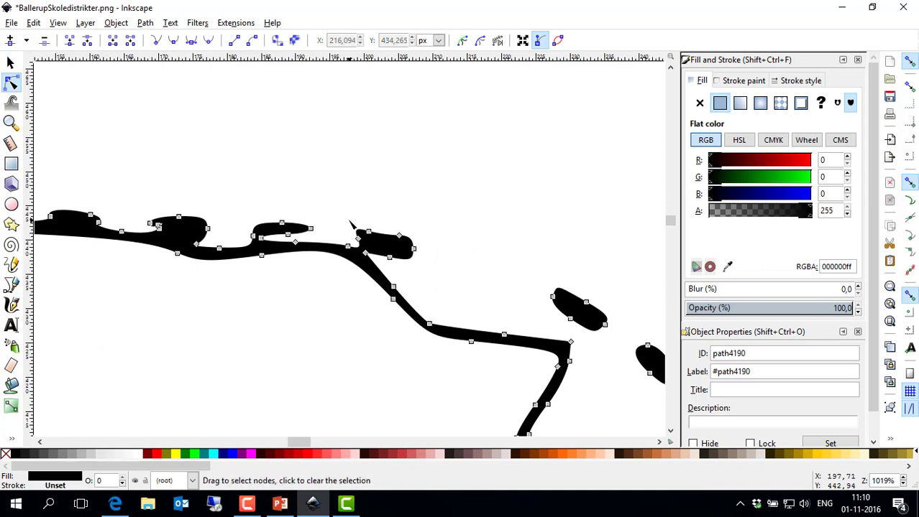
left_click_drag(351, 221, 432, 261)
key("Delete")
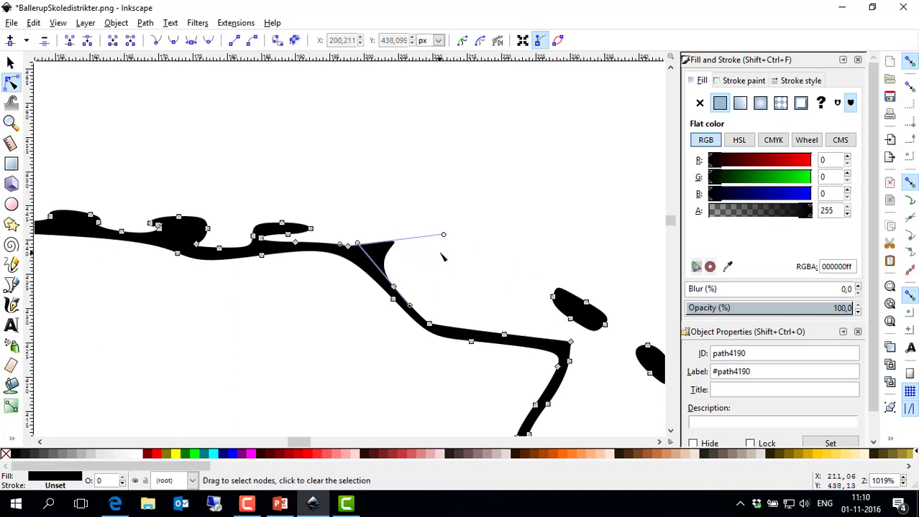
left_click_drag(357, 245, 381, 272)
left_click_drag(444, 235, 327, 242)
- Delete the upper dash fragment and smooth the boundary curve where it sat
left_click_drag(245, 211, 323, 242)
key("Delete")
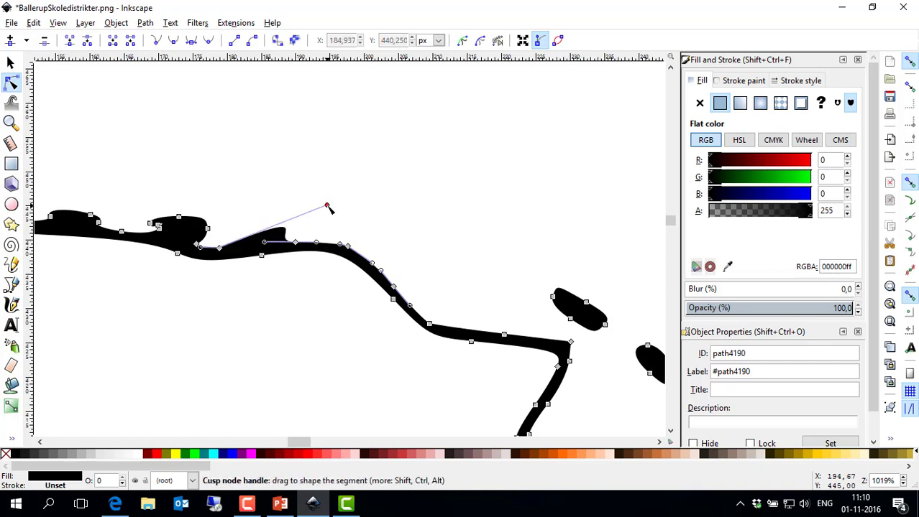
left_click_drag(329, 208, 261, 248)
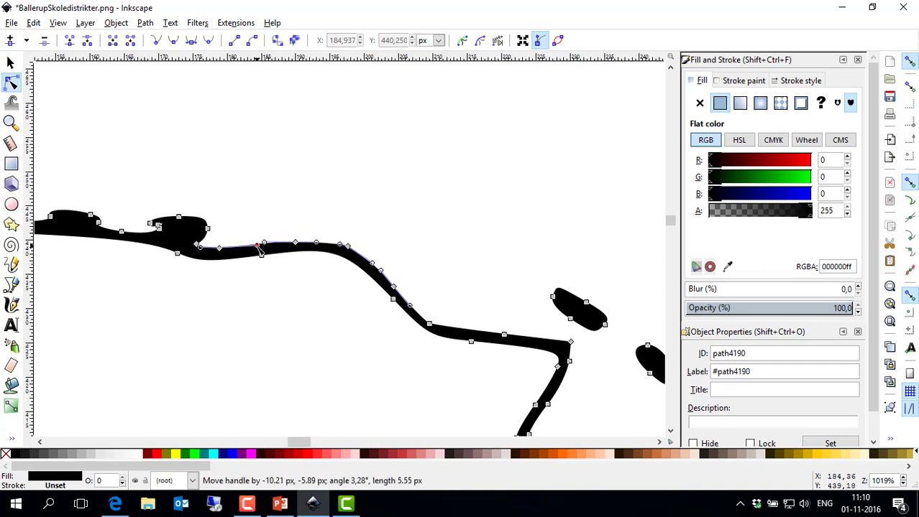
left_click(300, 209)
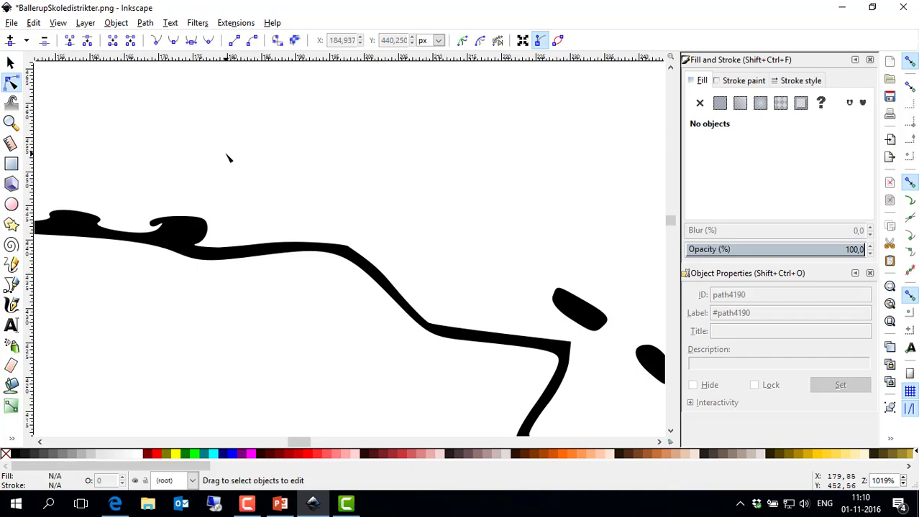
scroll(422, 219, "down", 9)
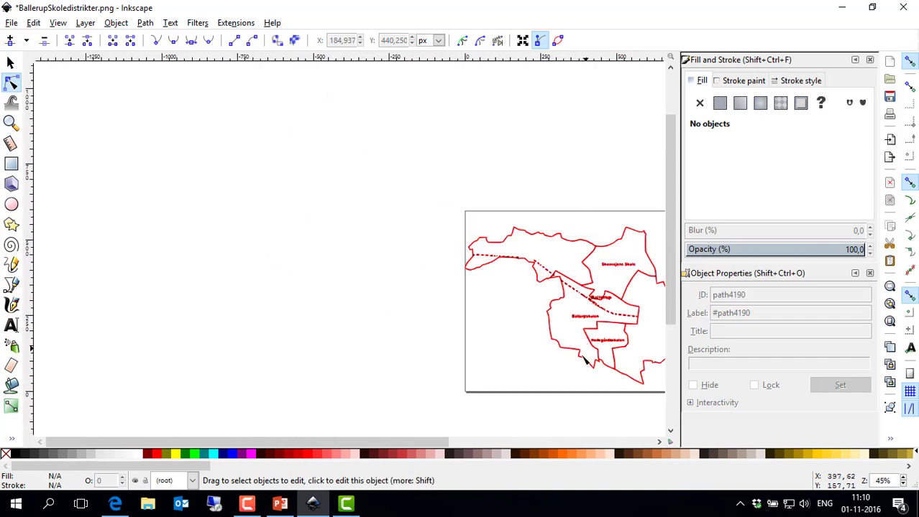
- Open BallerupSkoledistrikterVersion00.svg in Inkscape
left_click_drag(442, 441, 555, 441)
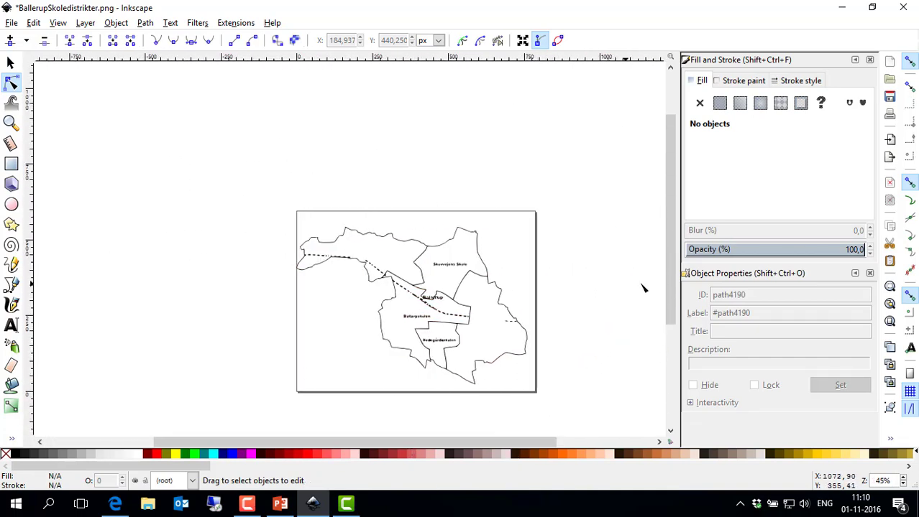
left_click_drag(672, 276, 670, 308)
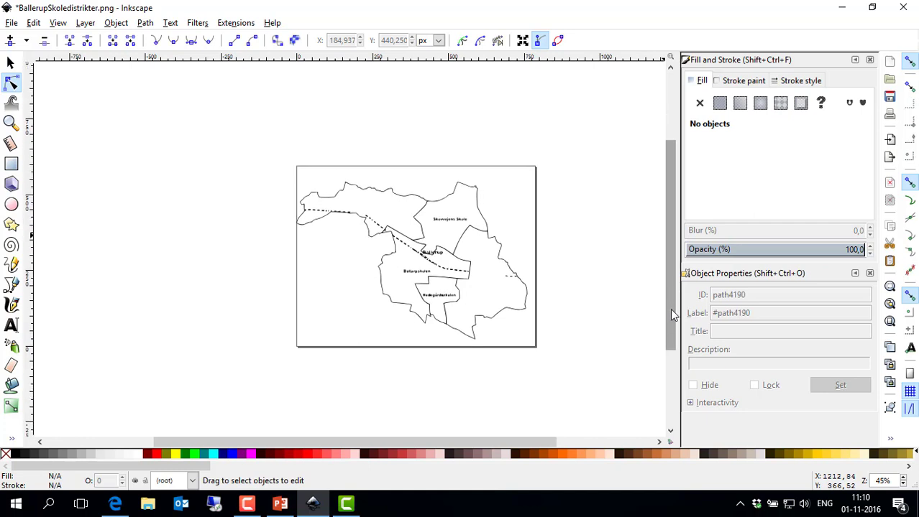
left_click(10, 24)
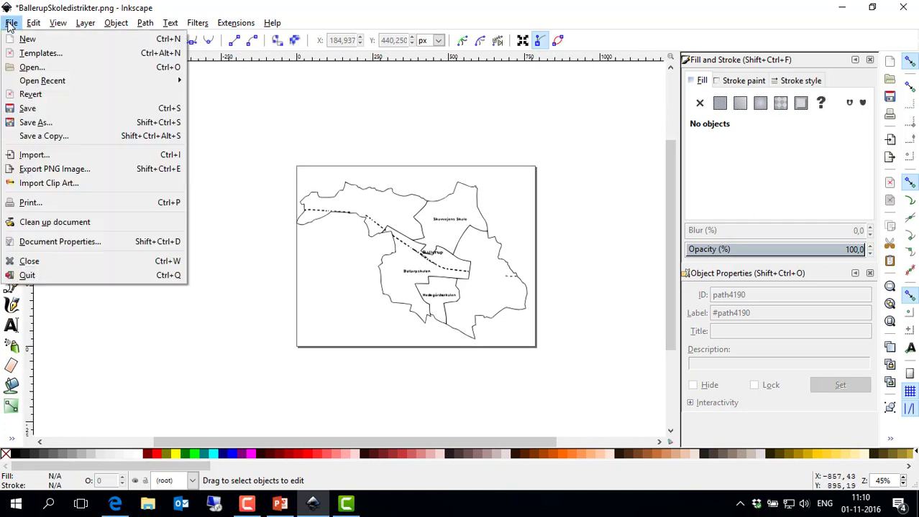
left_click(32, 68)
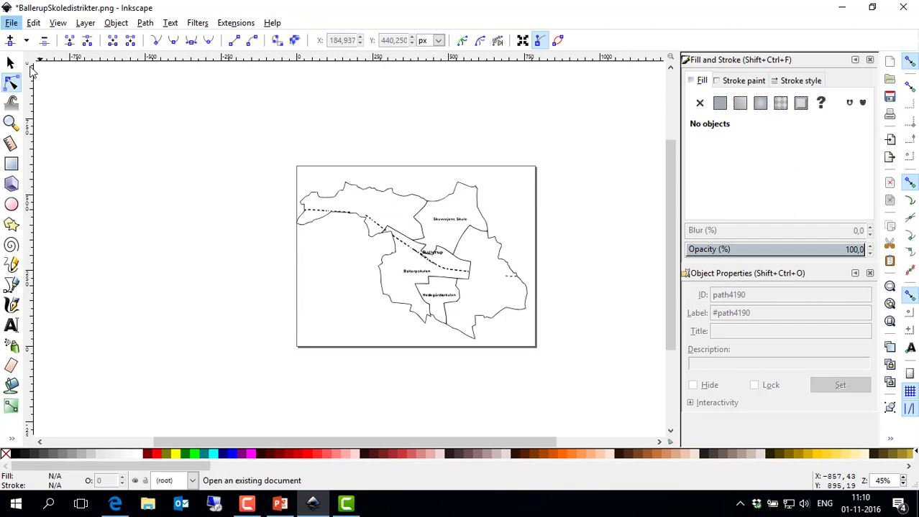
left_click(246, 125)
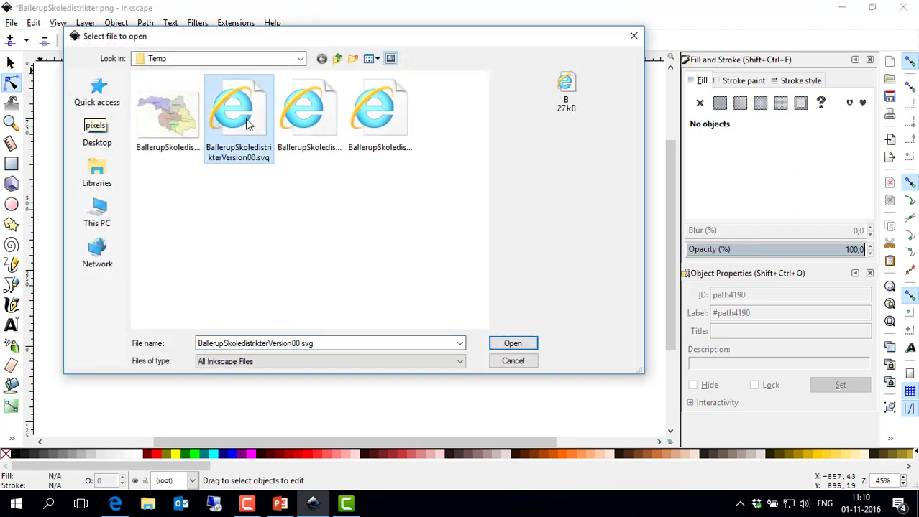
left_click(513, 344)
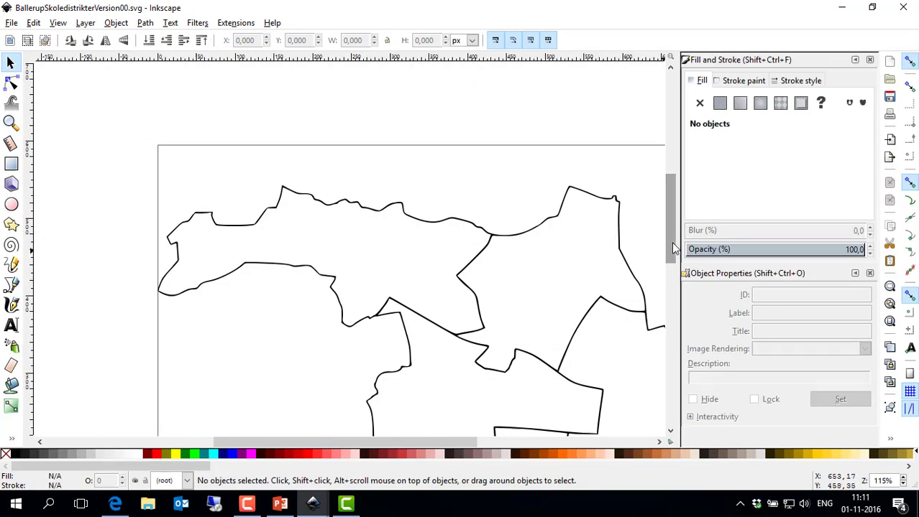
- Zoom out to show the whole map and pick the Paint Bucket tool
left_click_drag(672, 241, 672, 279)
left_click_drag(449, 443, 488, 440)
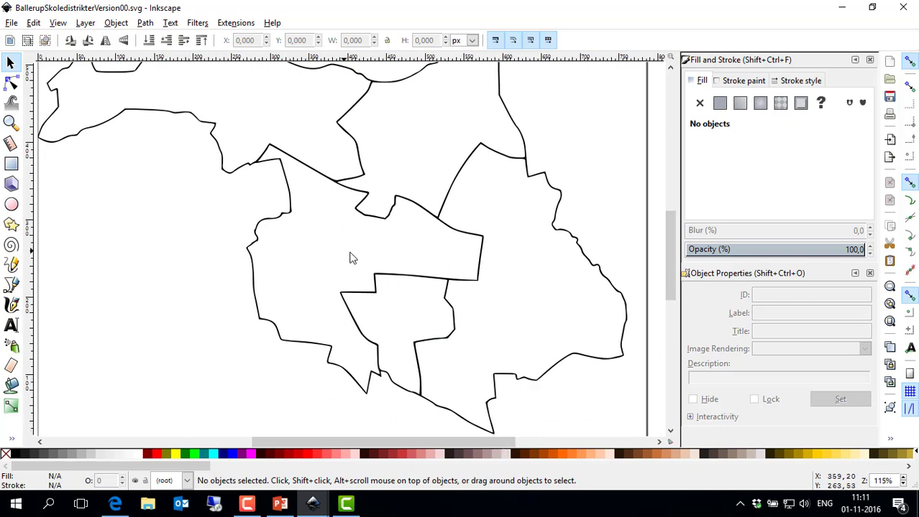
scroll(352, 258, "down", 2, "ctrl")
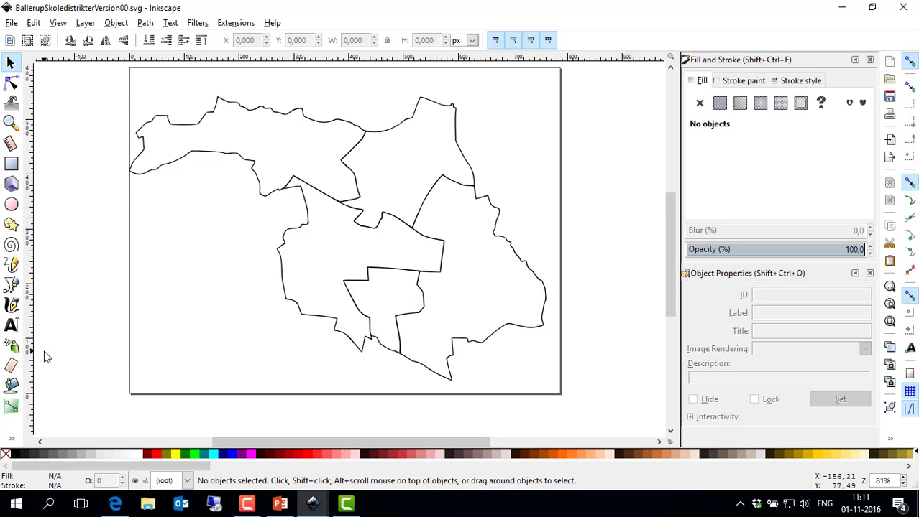
left_click(12, 386)
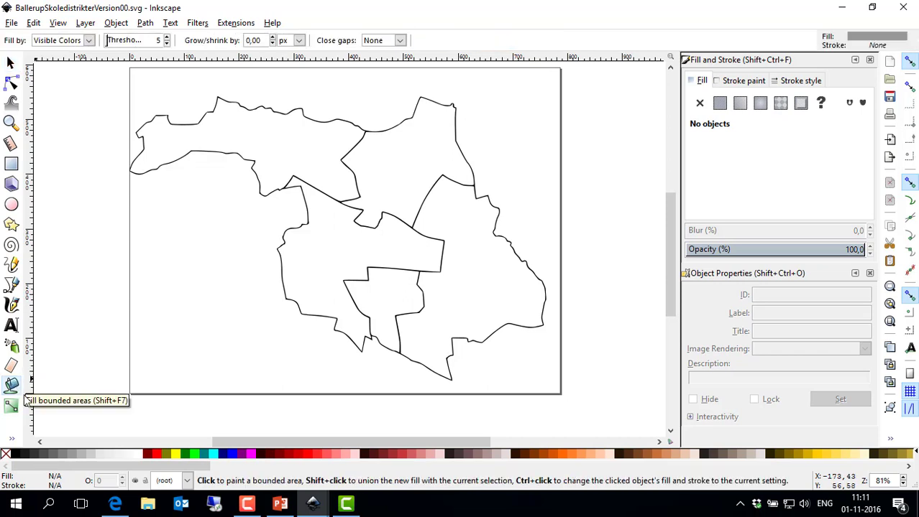
- Fill the top-left, top-right, eastern, central and south-middle districts with 30% Gray
left_click(82, 457)
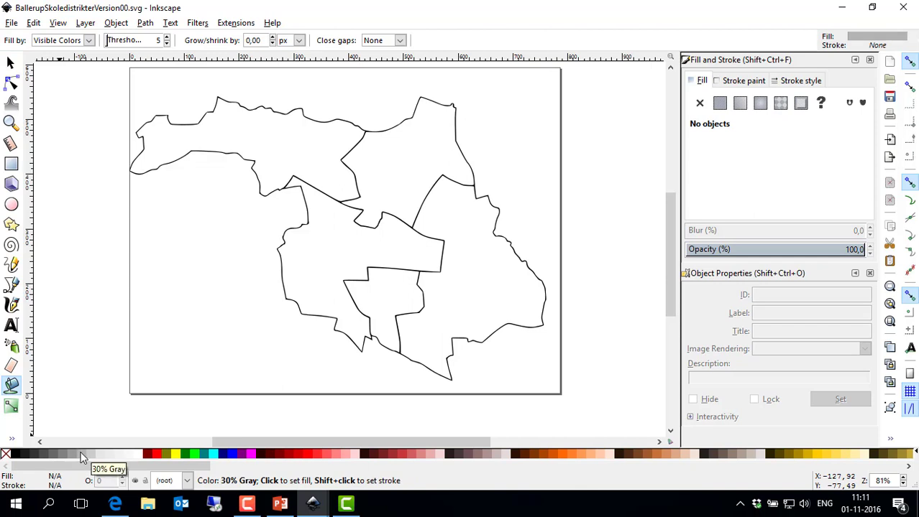
left_click(279, 129)
left_click(404, 139)
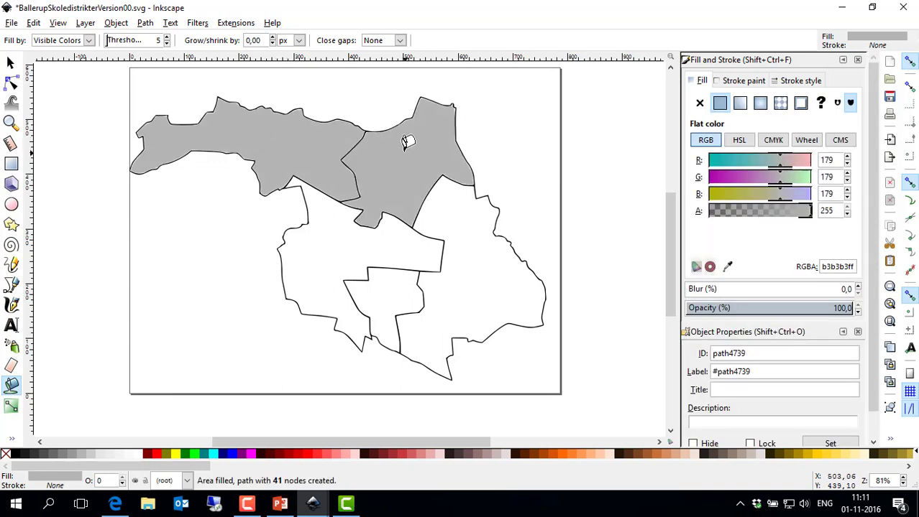
left_click(480, 257)
left_click(323, 260)
left_click(391, 295)
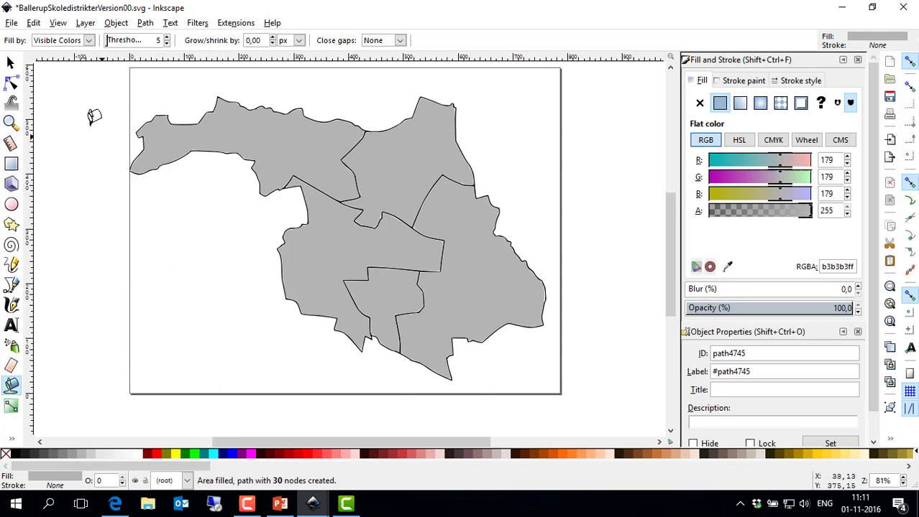
left_click(10, 62)
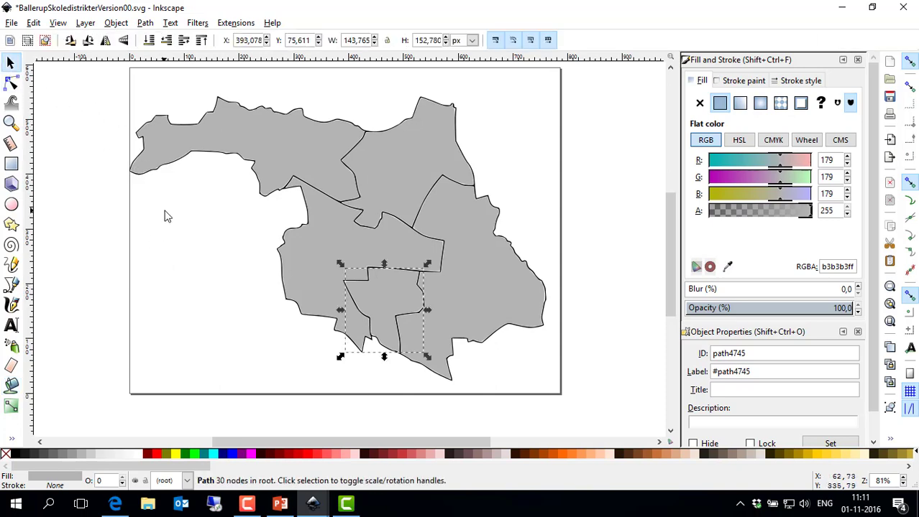
- Select and delete the black outline path, leaving grey districts with white borders
scroll(160, 185, "up", 4, "ctrl")
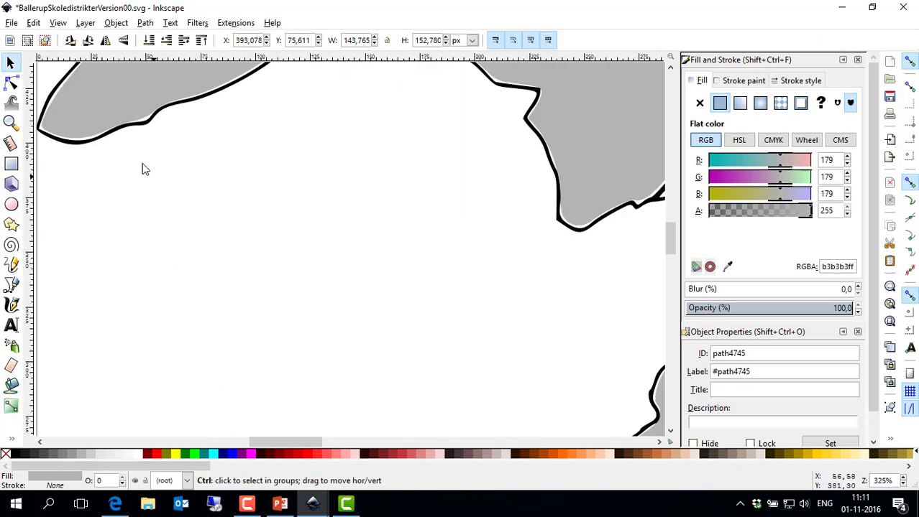
left_click(81, 147)
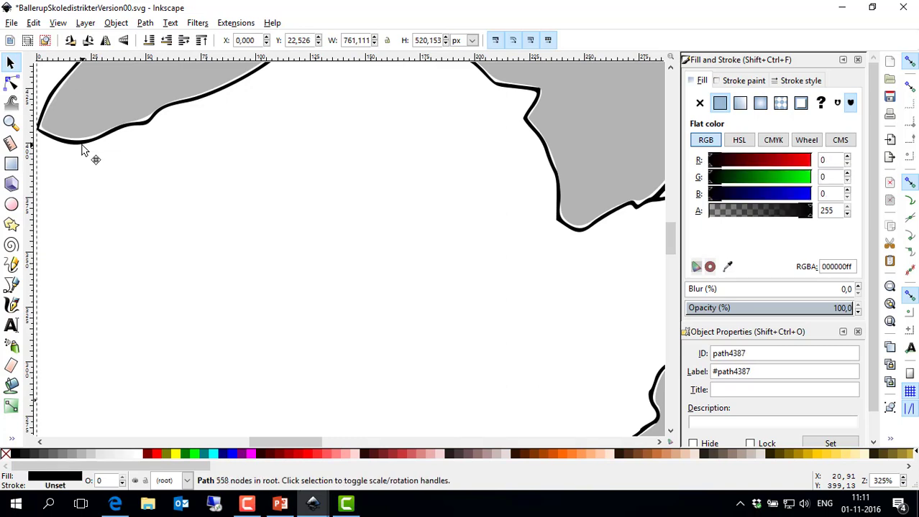
scroll(165, 174, "down", 5, "ctrl")
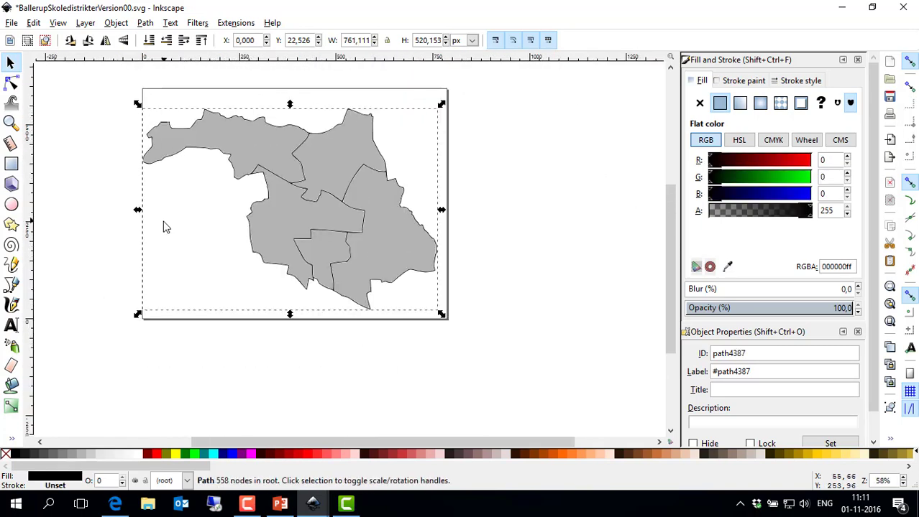
left_click_drag(196, 250, 139, 257)
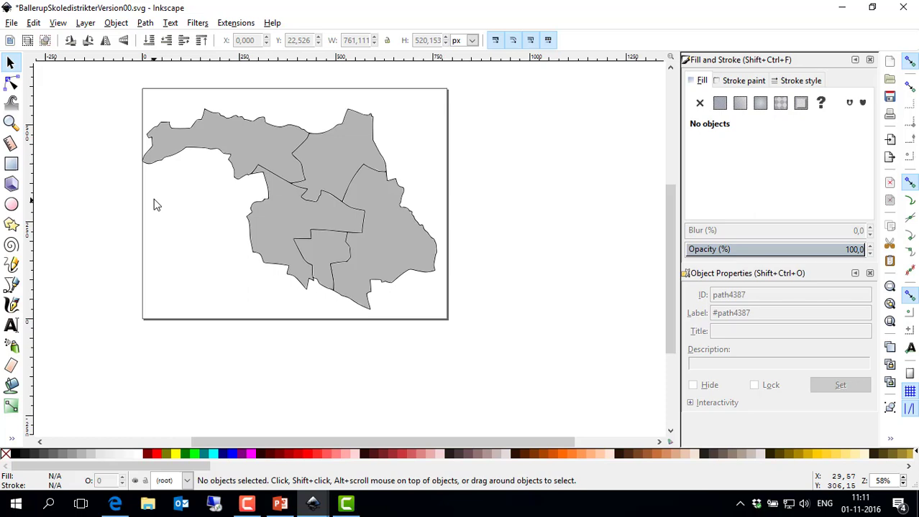
scroll(150, 168, "up", 3)
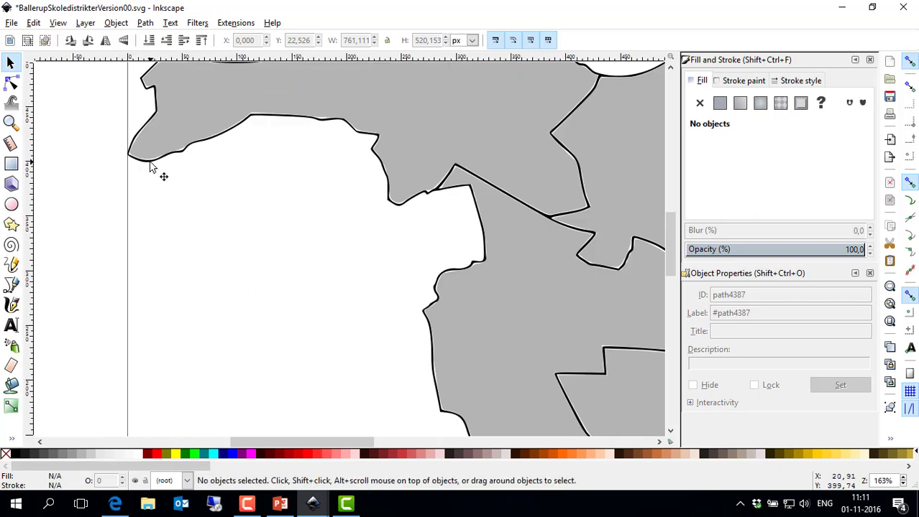
left_click(150, 170)
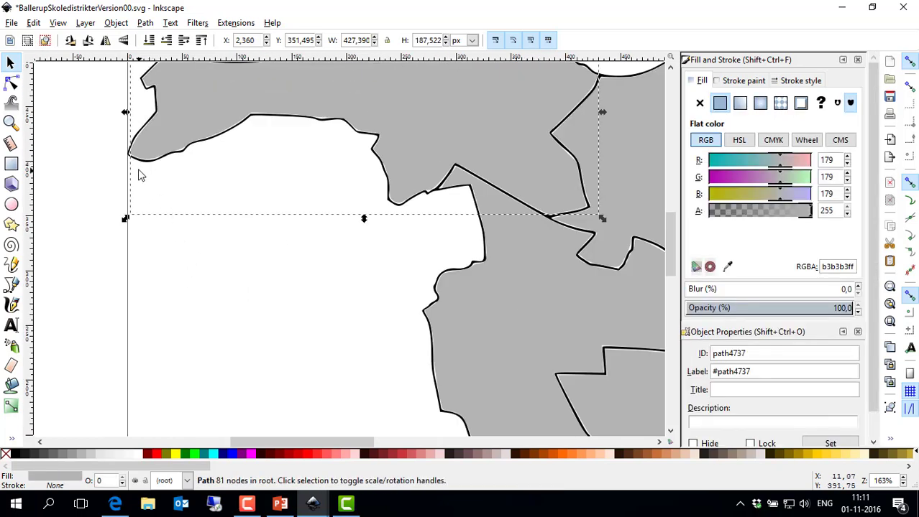
scroll(147, 176, "up", 3)
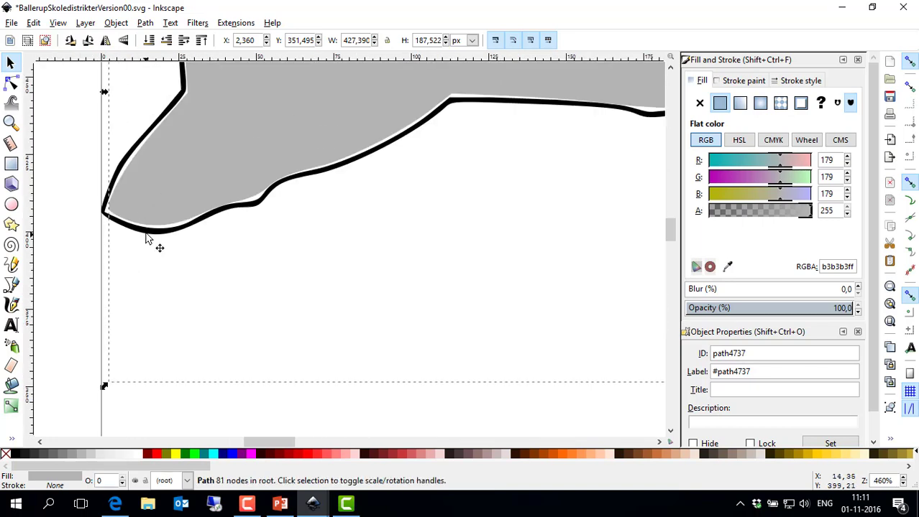
left_click(107, 216)
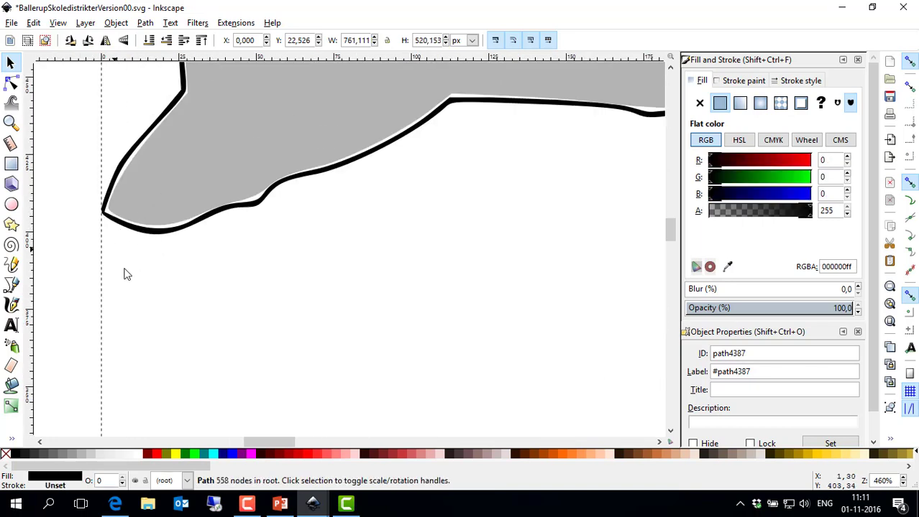
key("Delete")
key("End")
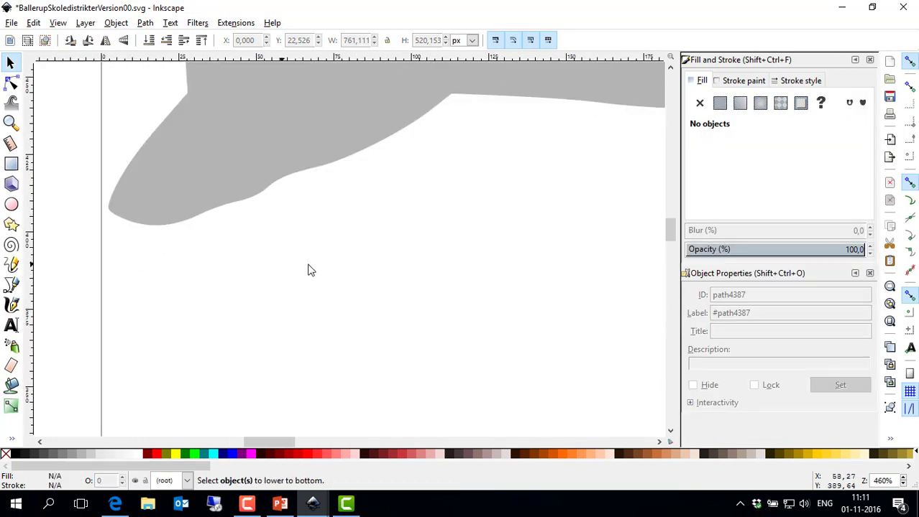
scroll(483, 261, "down", 5)
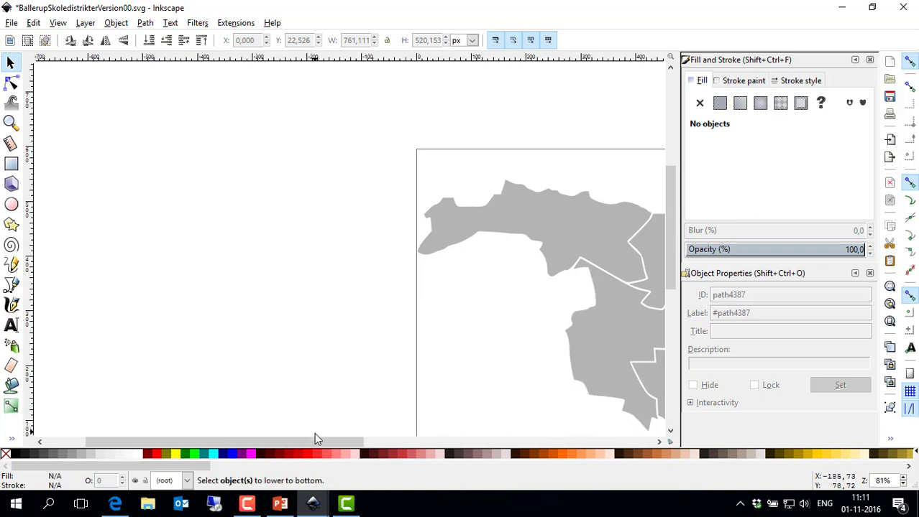
left_click_drag(314, 438, 413, 450)
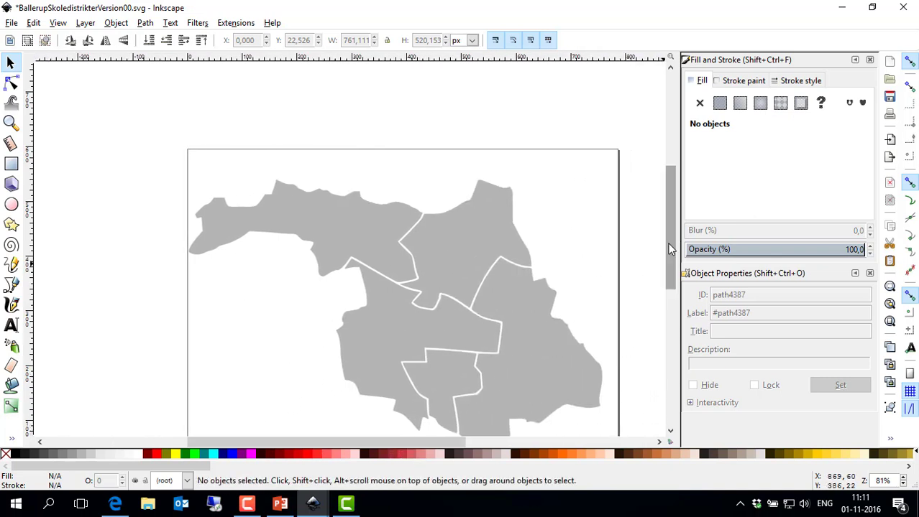
left_click_drag(668, 248, 673, 267)
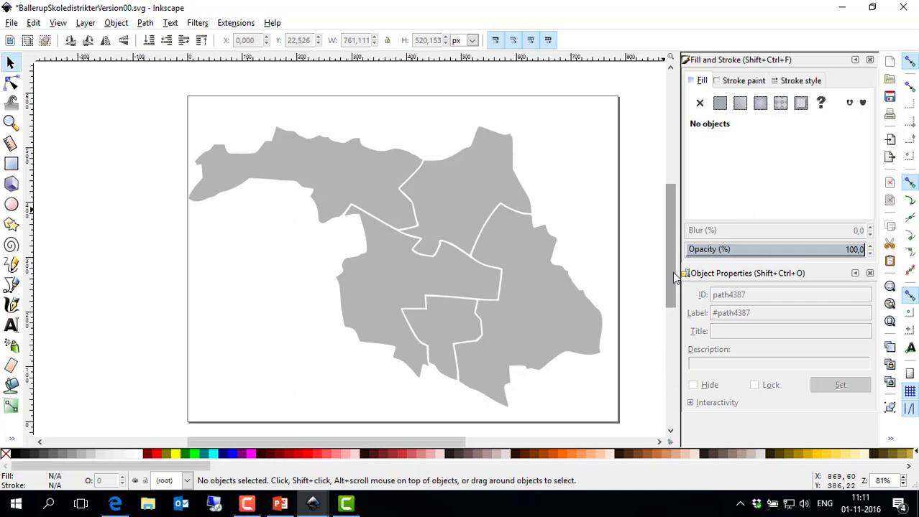
- Select the small lower-middle district and compare it with the Edge reference map
left_click(331, 176)
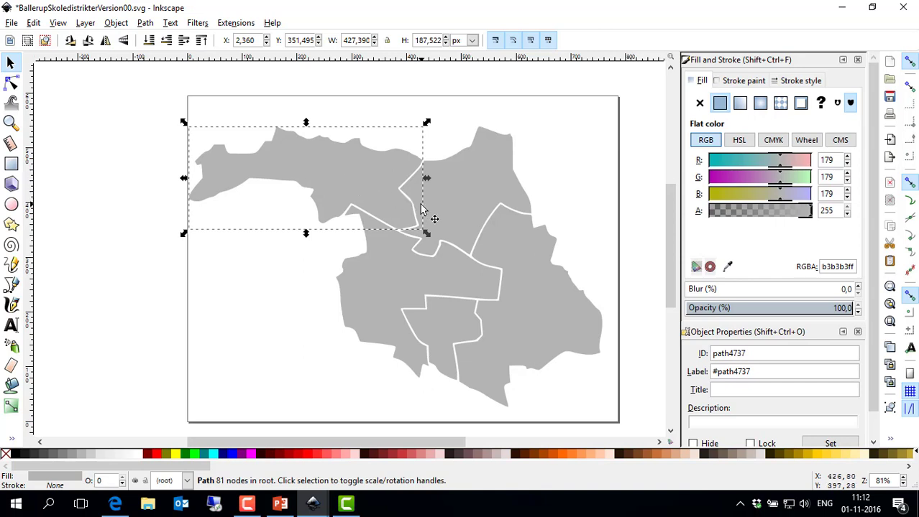
left_click(444, 338)
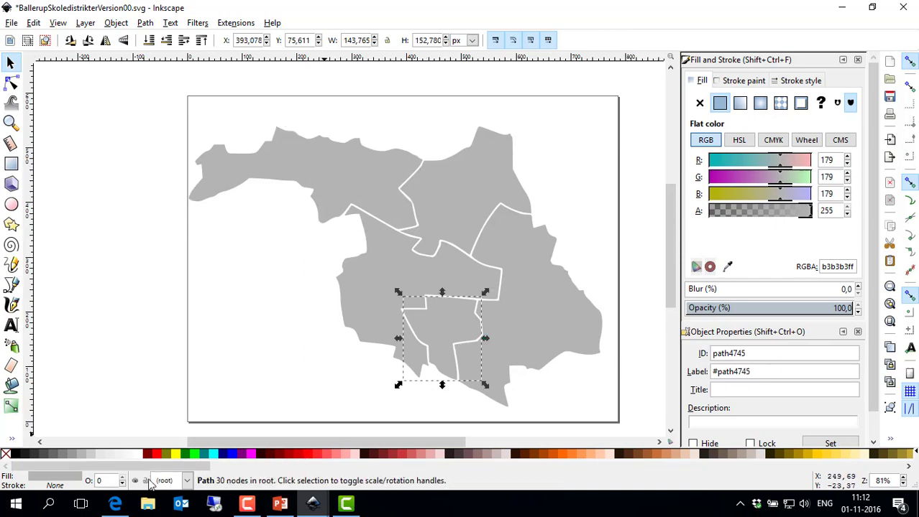
left_click(115, 504)
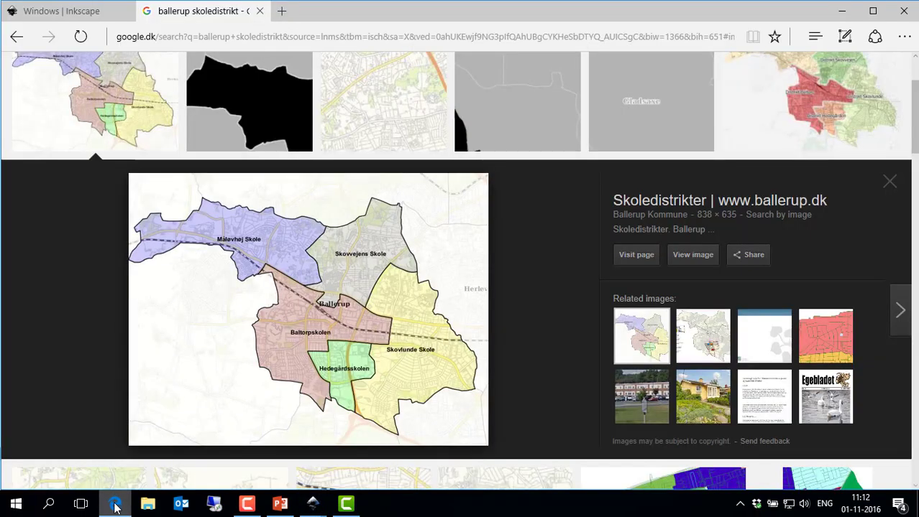
left_click(115, 505)
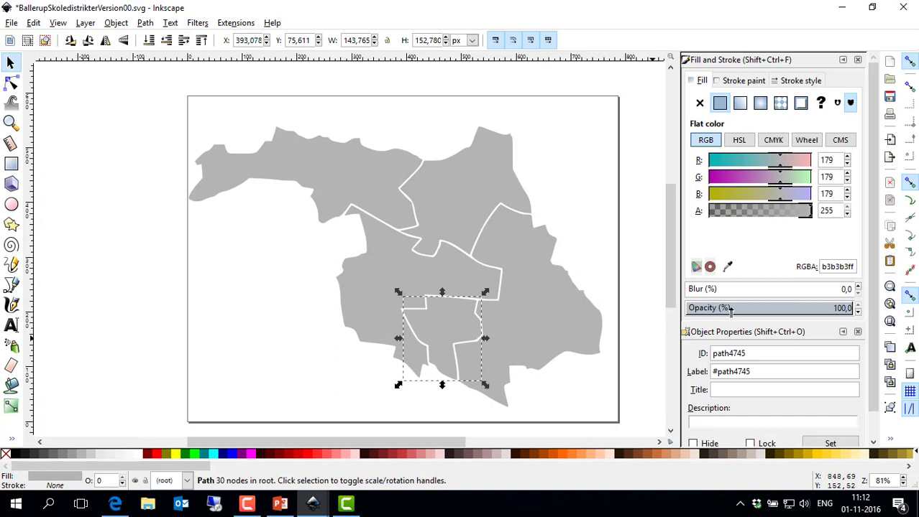
- Set the district's ID to Hedegaardsskolen and paste that name into its label
triple_click(781, 358)
type("Hedegaardsskolen")
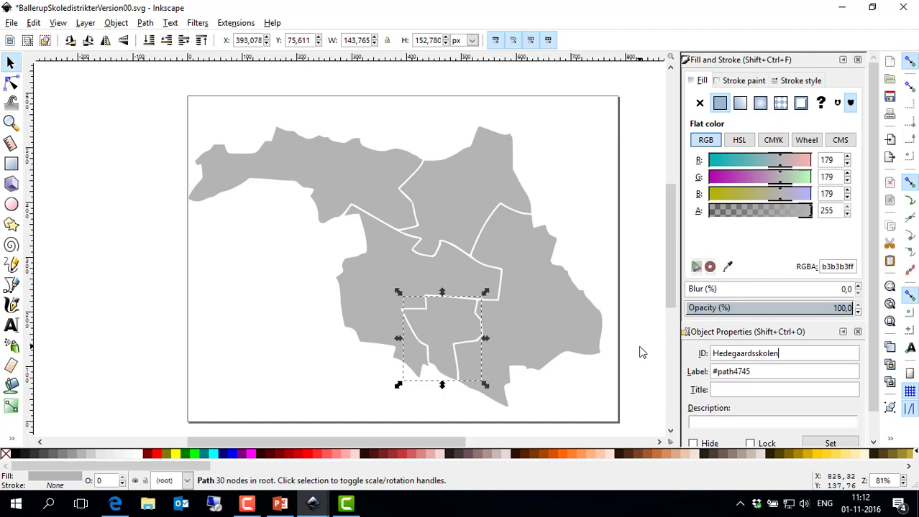
key("ctrl+a")
key("ctrl+c")
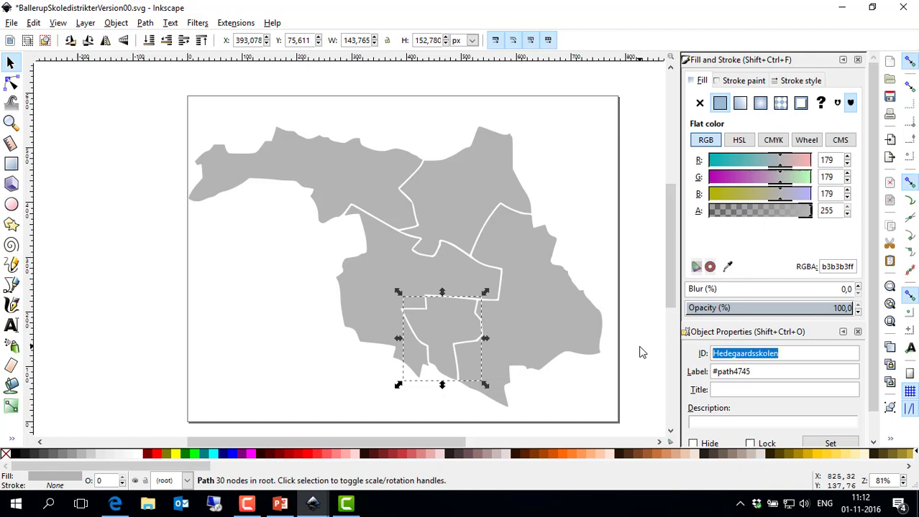
key("End")
key("Tab")
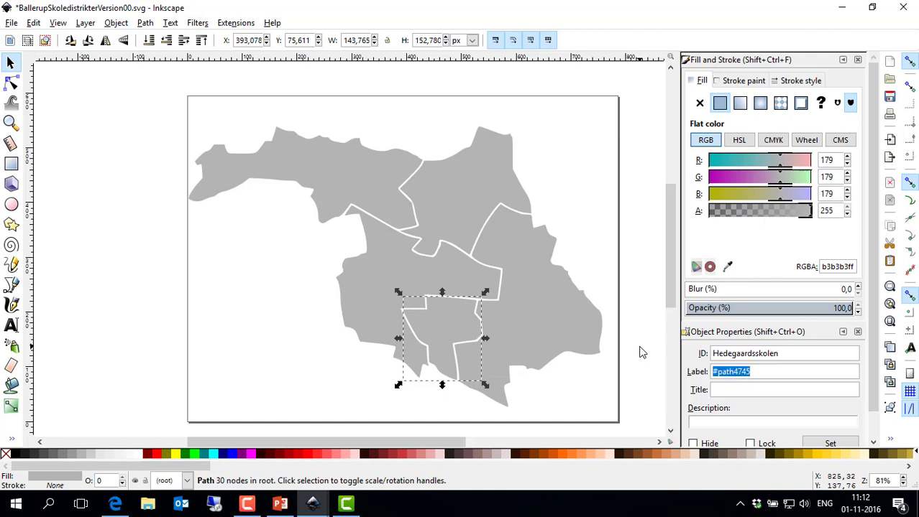
key("End")
key("ctrl+shift+Left")
key("ctrl+v")
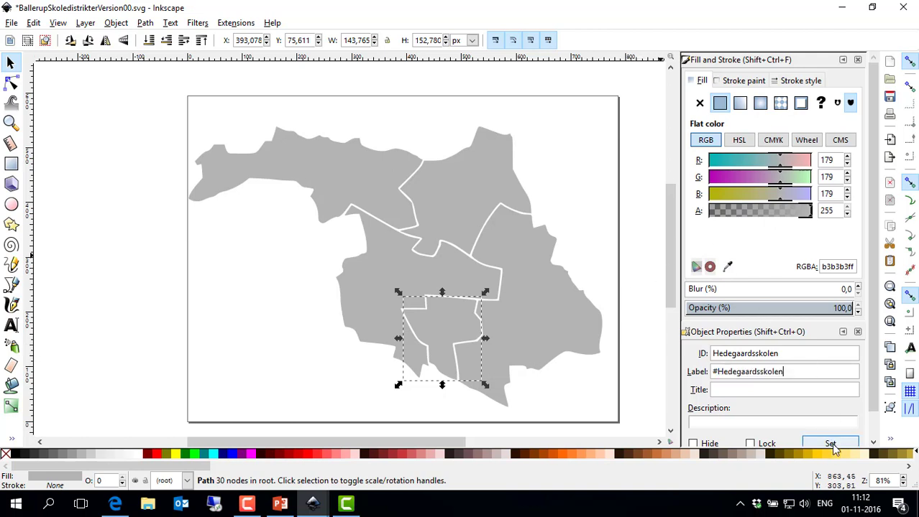
- Select the large eastern district and check it against the browser reference map
left_click(541, 338)
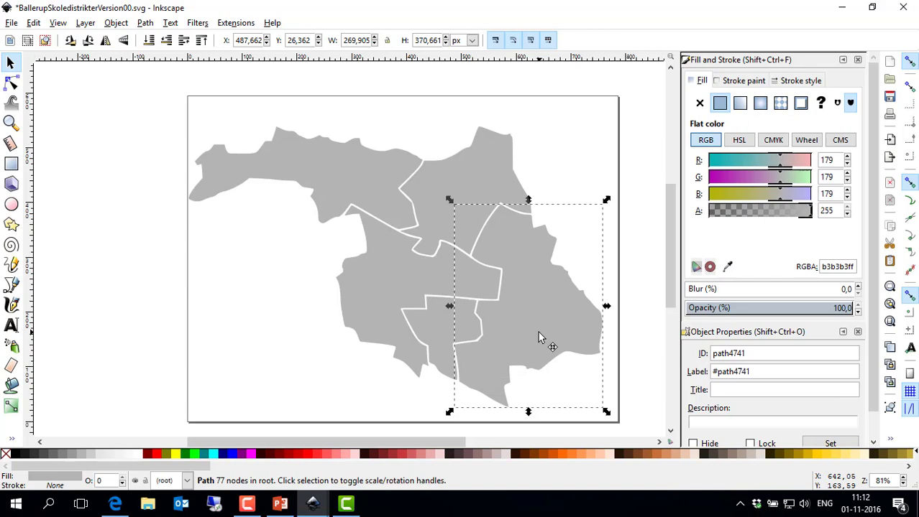
key("alt+Tab")
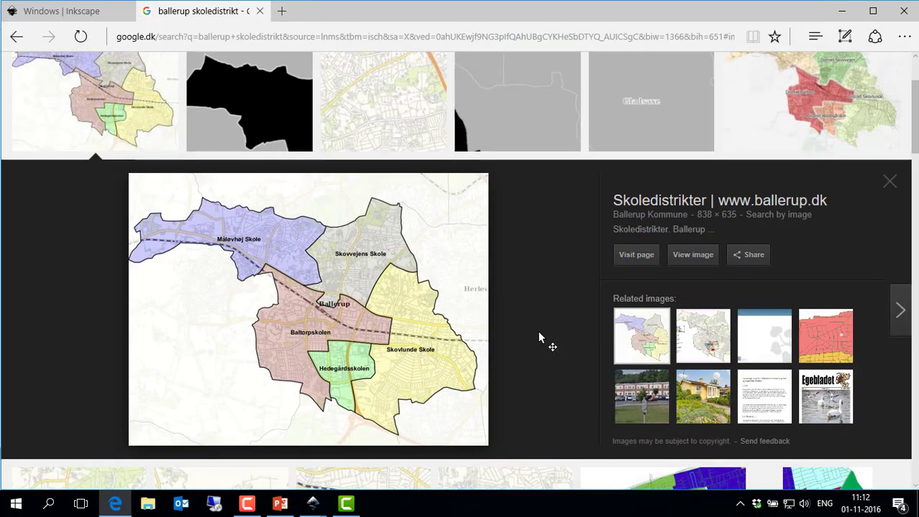
key("alt+Tab")
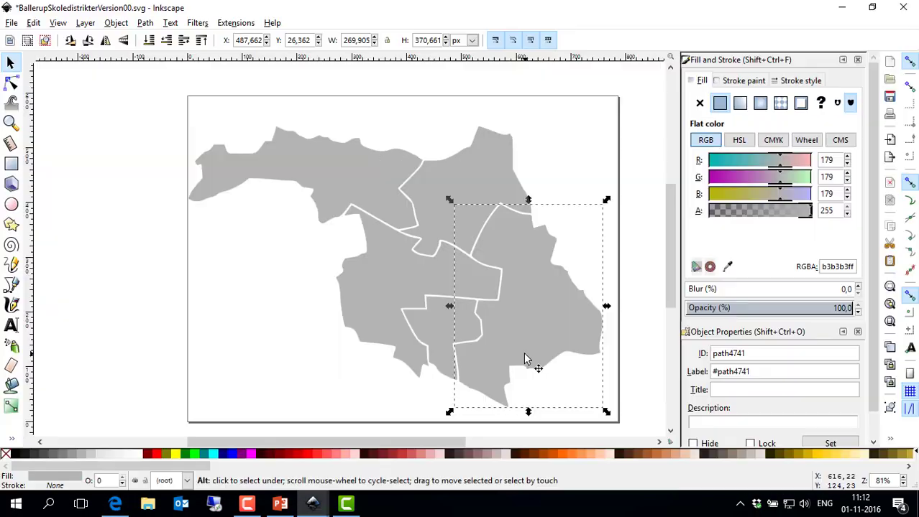
- Replace ID path4741 with Skovlunde Skole, copy it into the label, and apply
left_click_drag(767, 351, 667, 355)
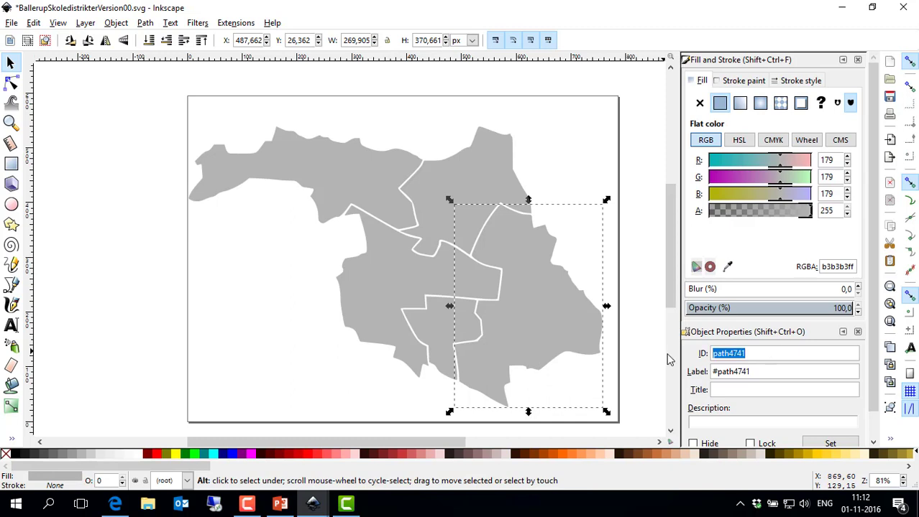
type("Skovlunde Skole")
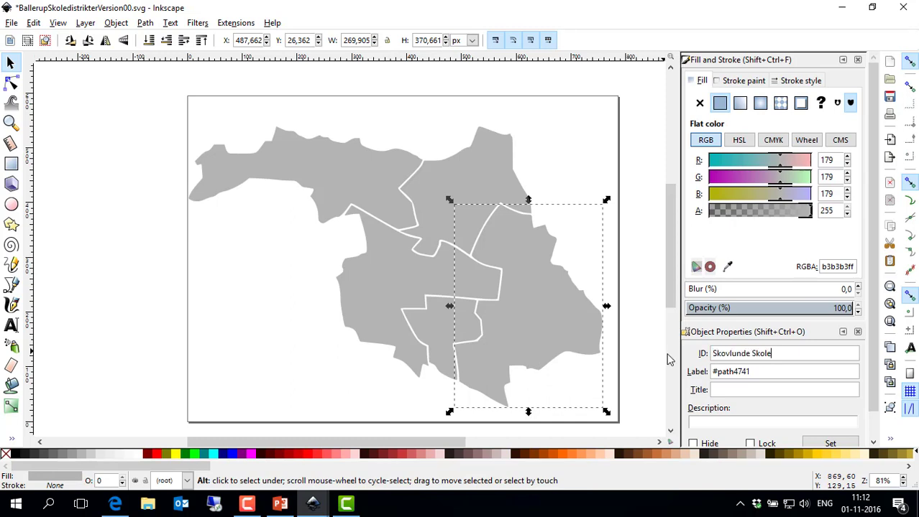
key("ctrl+a")
key("ctrl+c")
key("Return")
key("Tab")
key("End")
key("ctrl+shift+Left")
key("ctrl+v")
left_click(830, 443)
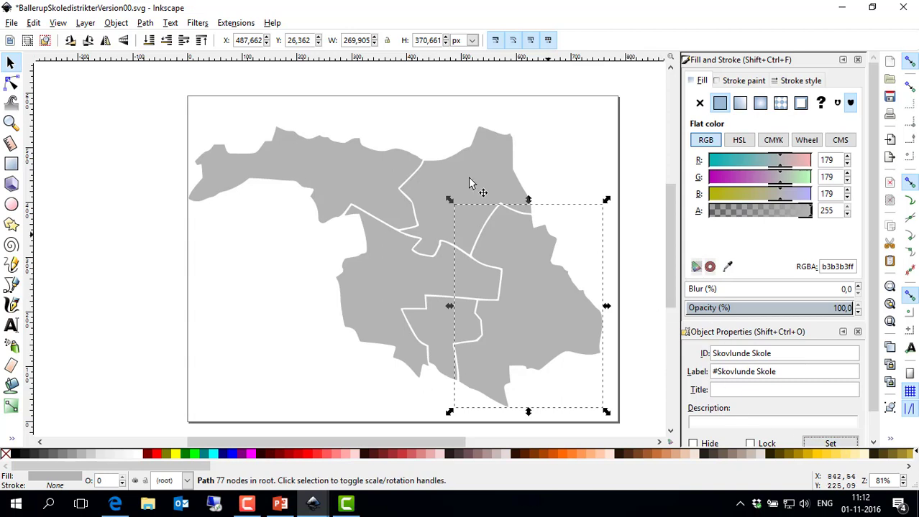
- Open BallerupSkoledistrikterVersion02.svg and fit the map in view
left_click(12, 23)
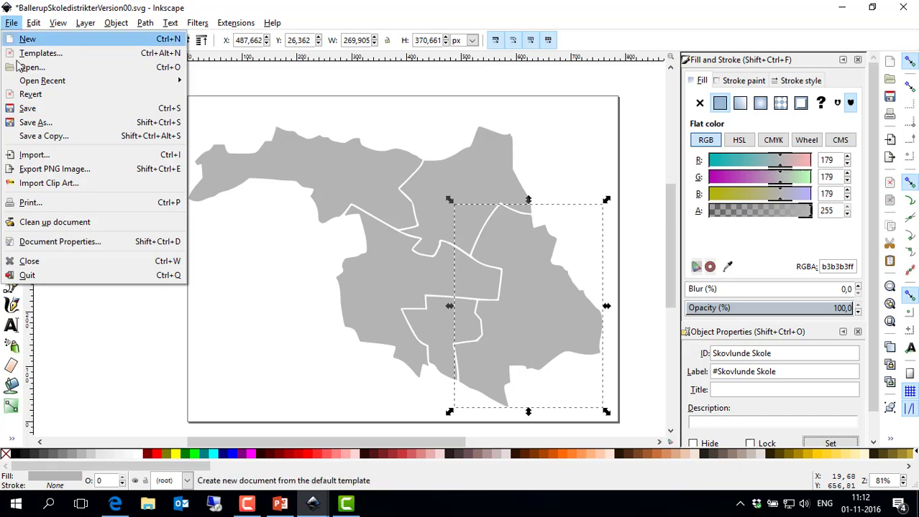
left_click(32, 67)
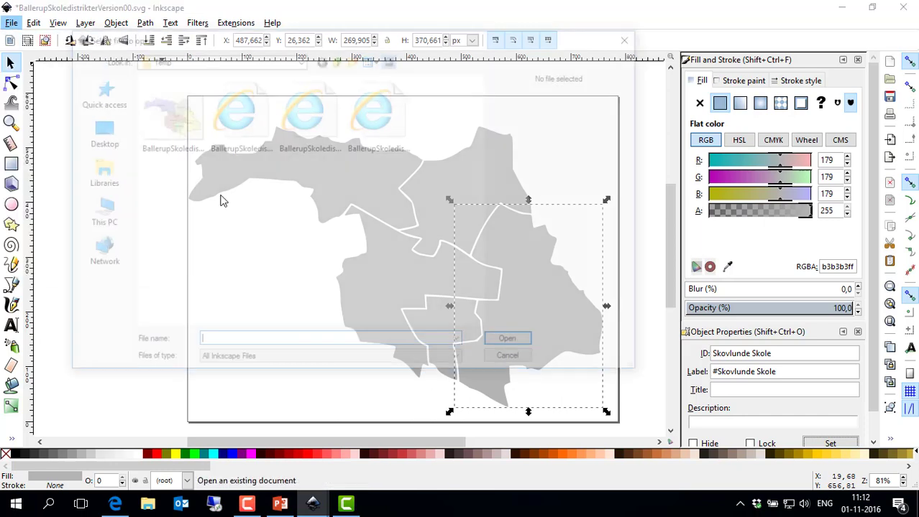
left_click(394, 131)
left_click(522, 346)
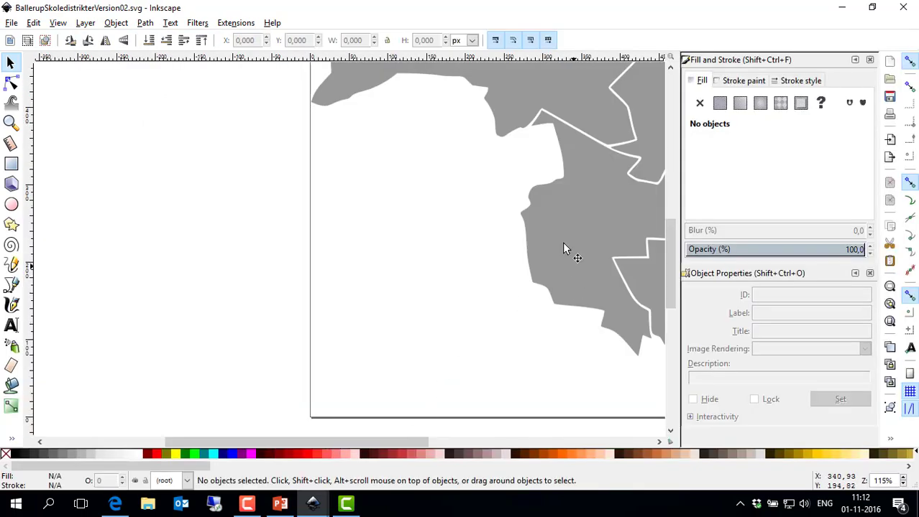
scroll(564, 196, "down", 2, "ctrl")
left_click_drag(372, 440, 469, 438)
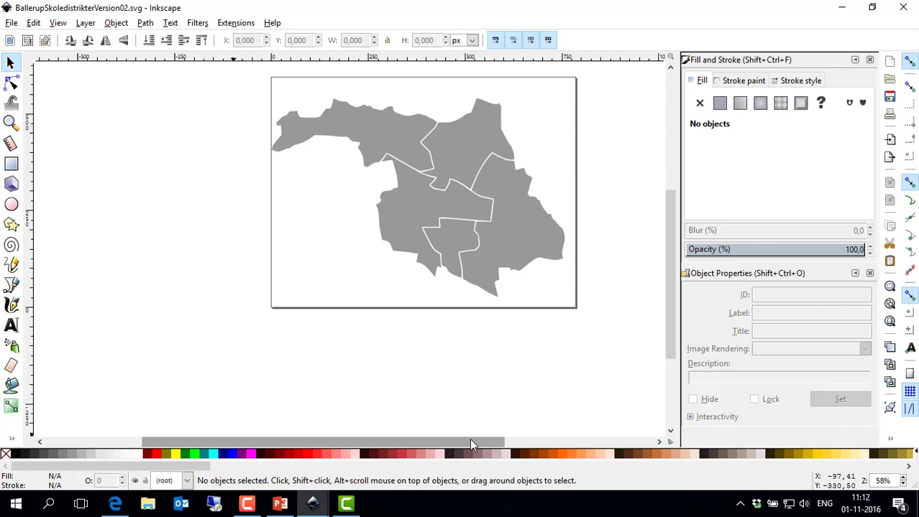
scroll(412, 185, "up", 1, "ctrl")
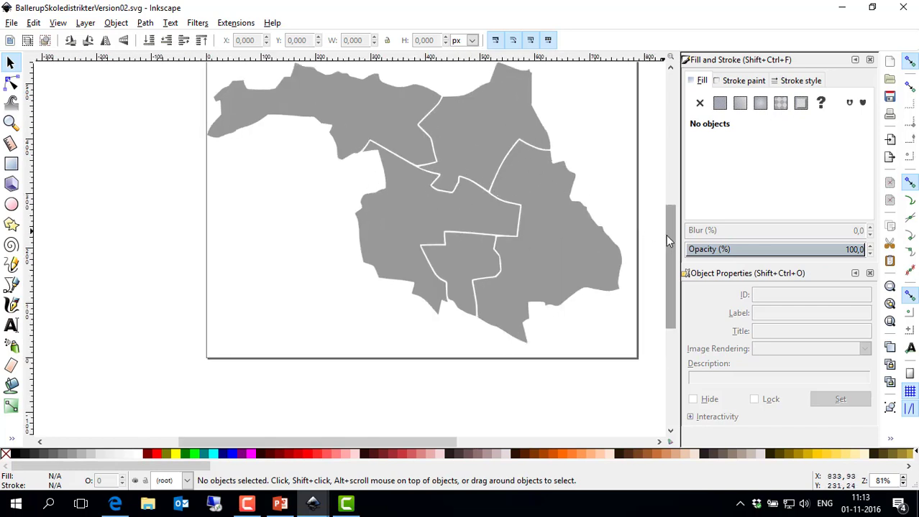
left_click_drag(666, 234, 674, 214)
- Check district IDs Maaloevhoej_Skole, Skovvejens_Skole, Skovlunde_Skole, Hedegaardsskolen and Baltorpskolen
left_click(359, 155)
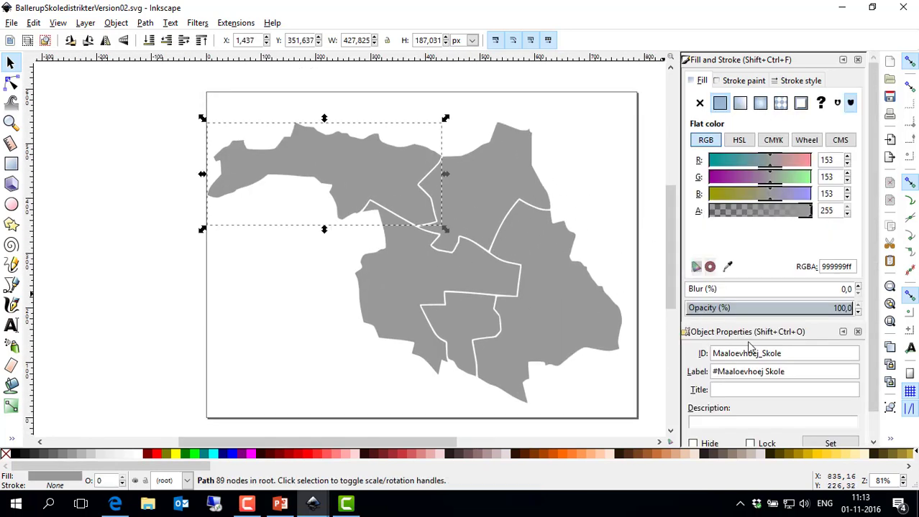
left_click(499, 182)
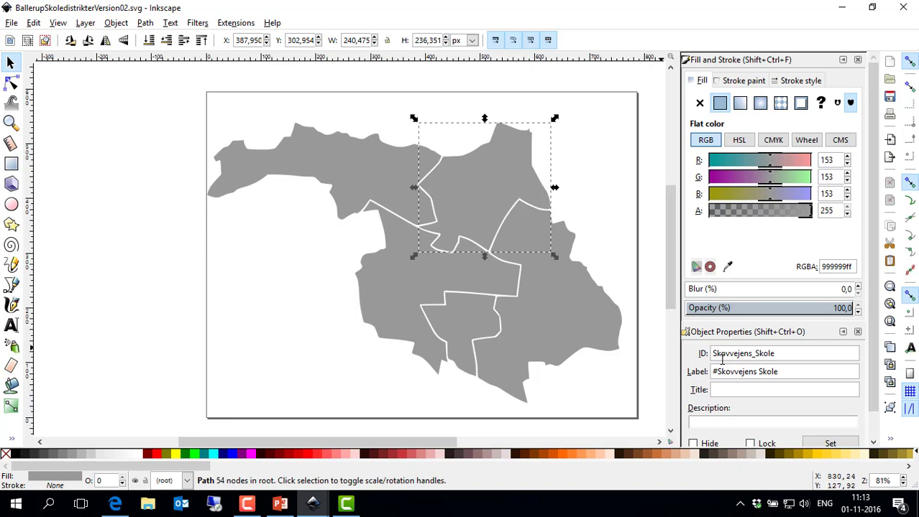
left_click(546, 326)
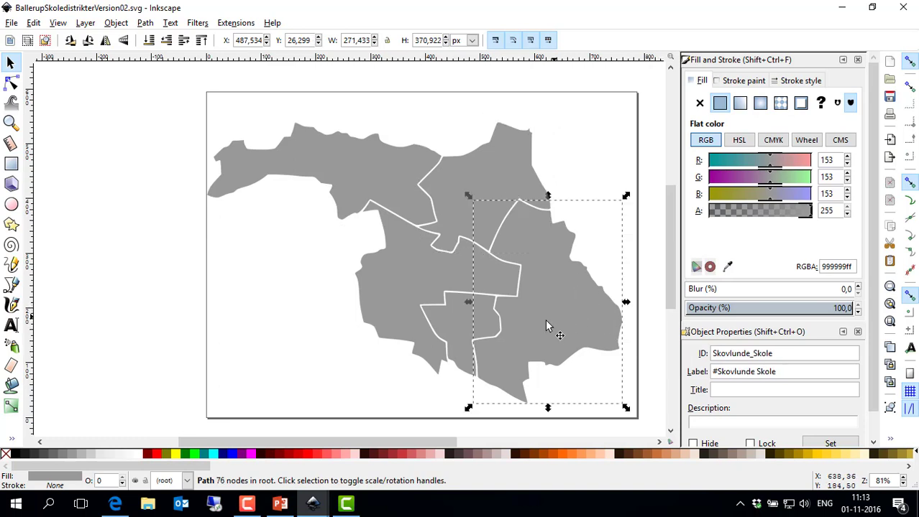
left_click(464, 327)
left_click(381, 277)
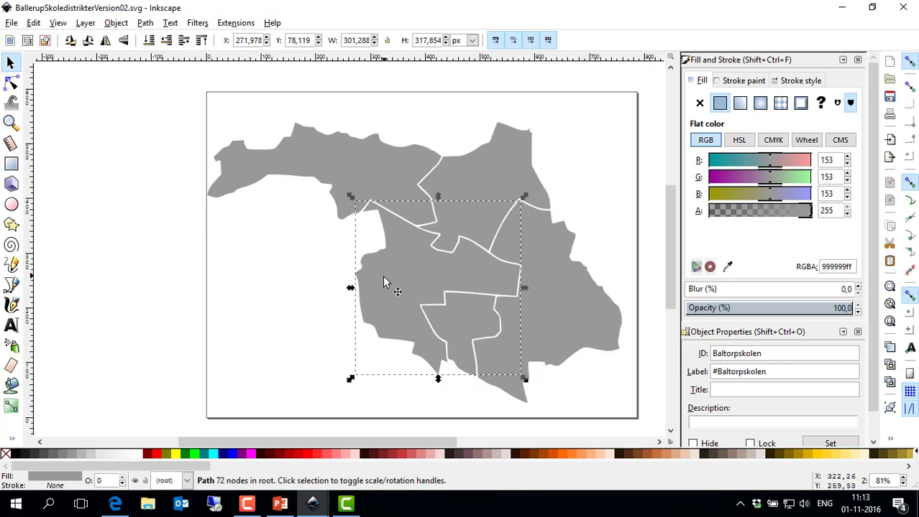
left_click(11, 23)
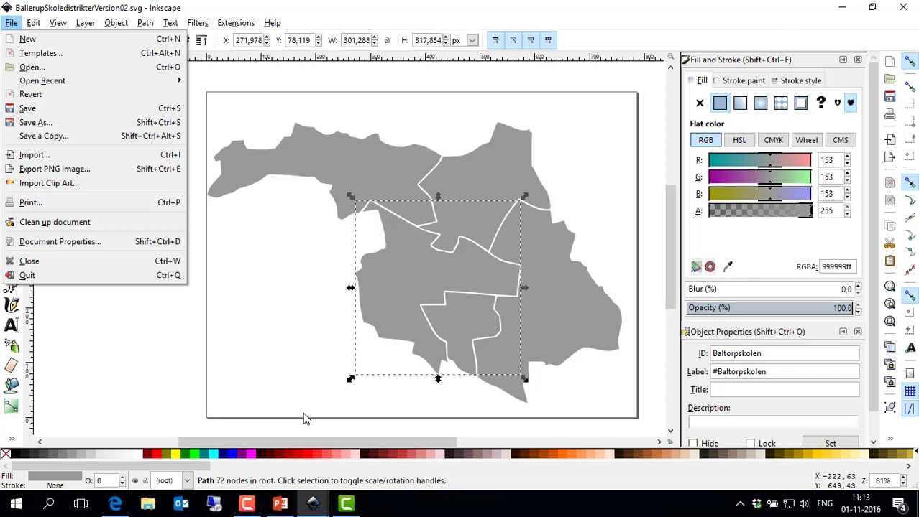
- Launch TARGIT by searching 'targit' from the Windows Start menu
left_click(17, 504)
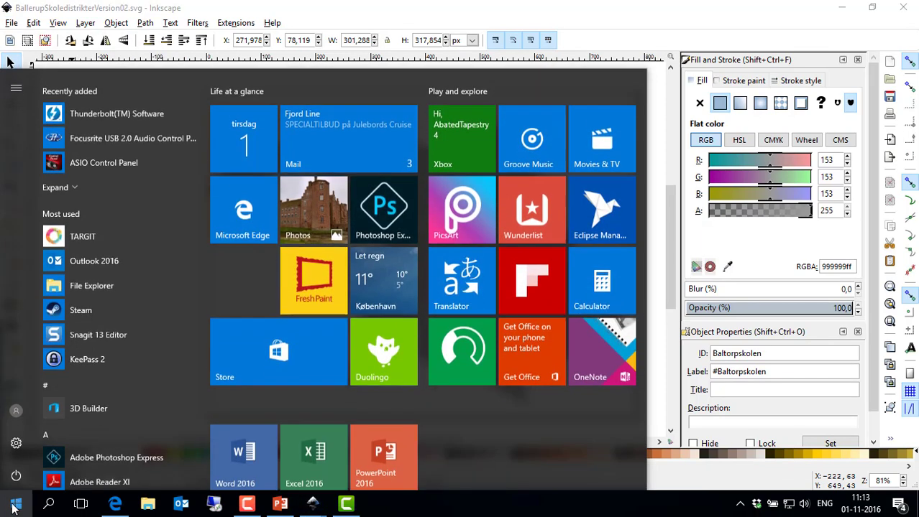
type("targit")
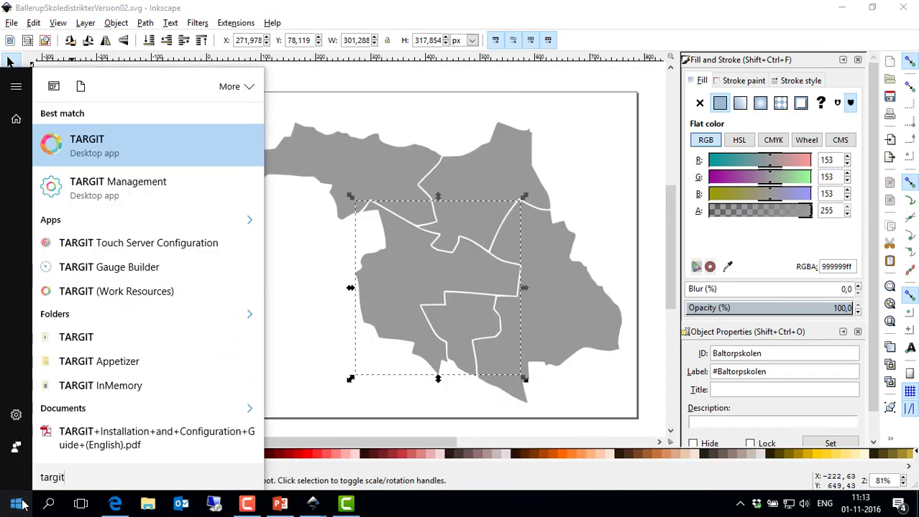
key("Return")
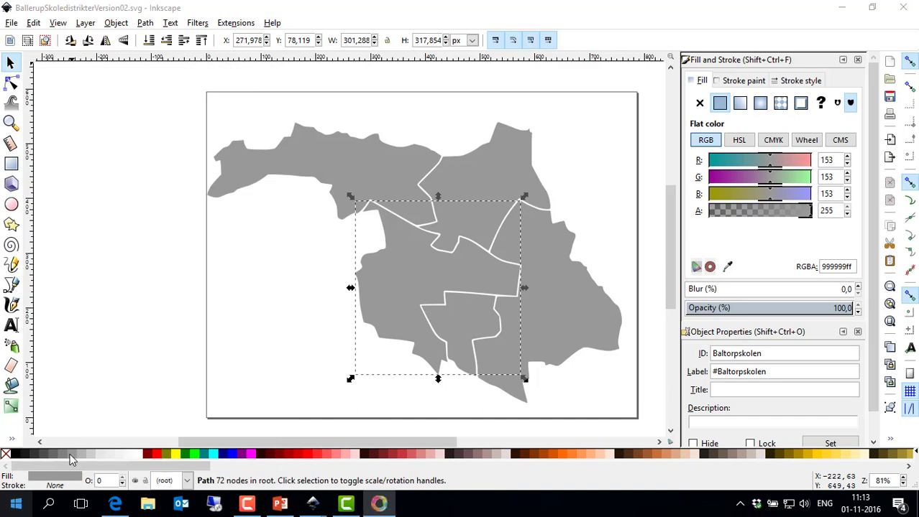
- Log in to the local TARGIT server and create a new crosstab analysis
left_click(463, 279)
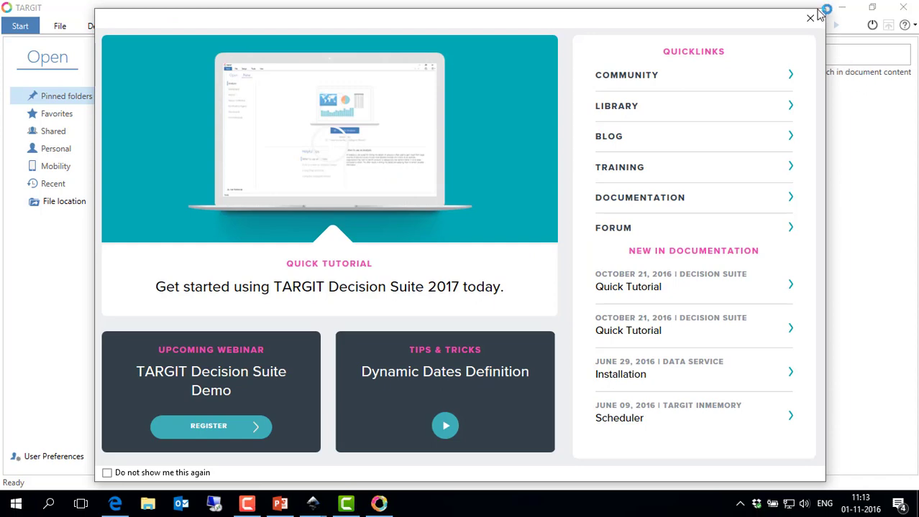
left_click(810, 17)
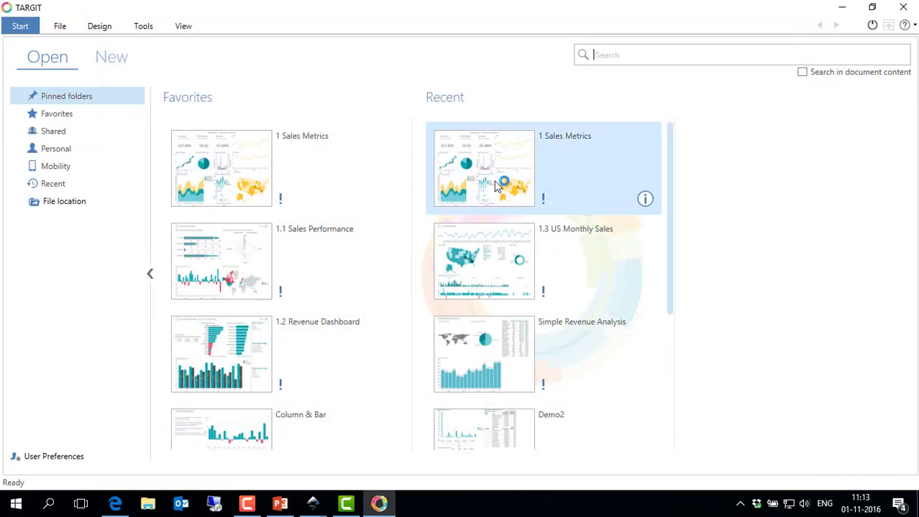
left_click(109, 57)
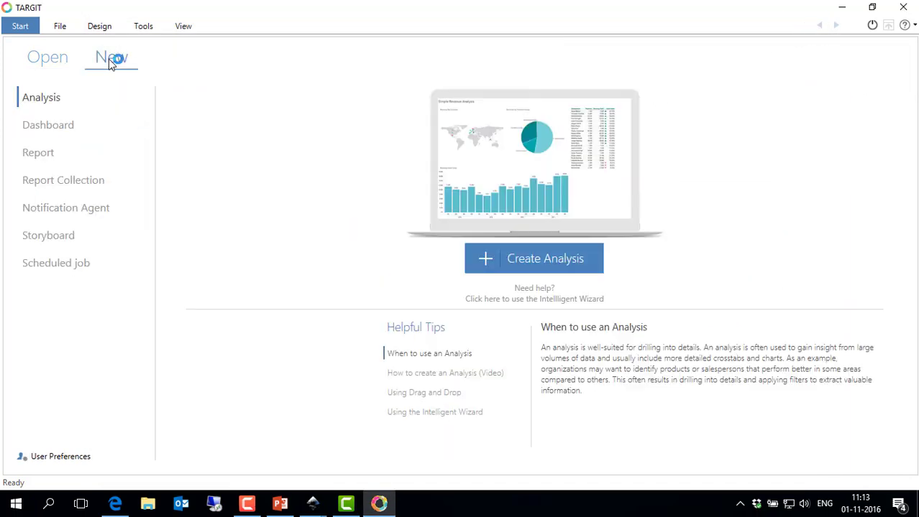
left_click(530, 258)
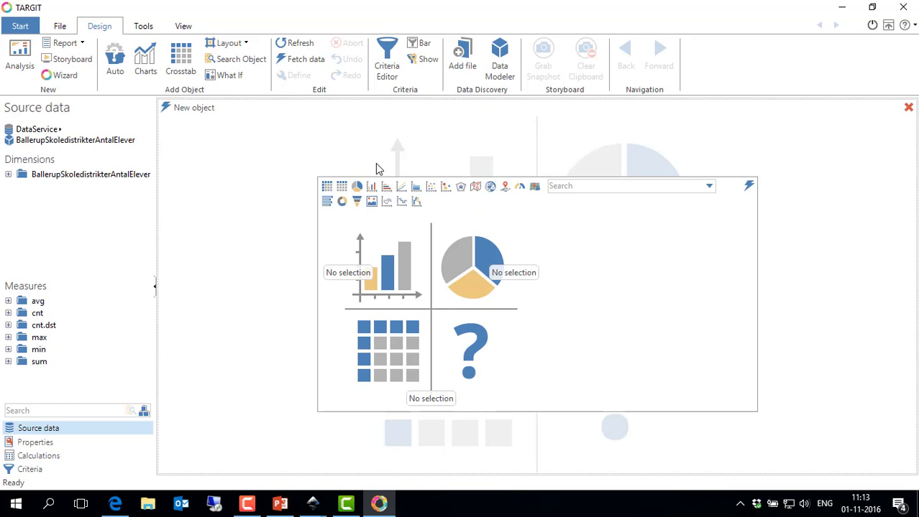
left_click(180, 71)
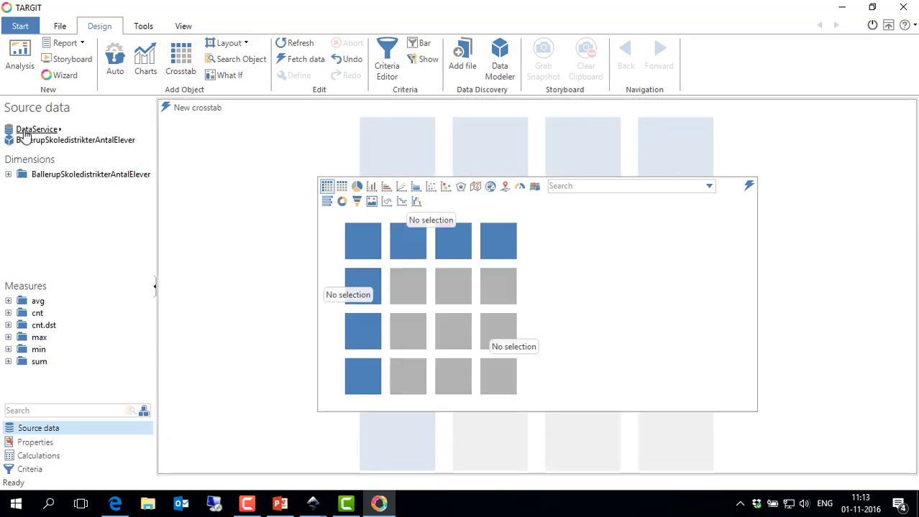
- Add Antal elever.sum as measure and Skoledistrikt as rows, then show the table
left_click(8, 362)
left_click(20, 373)
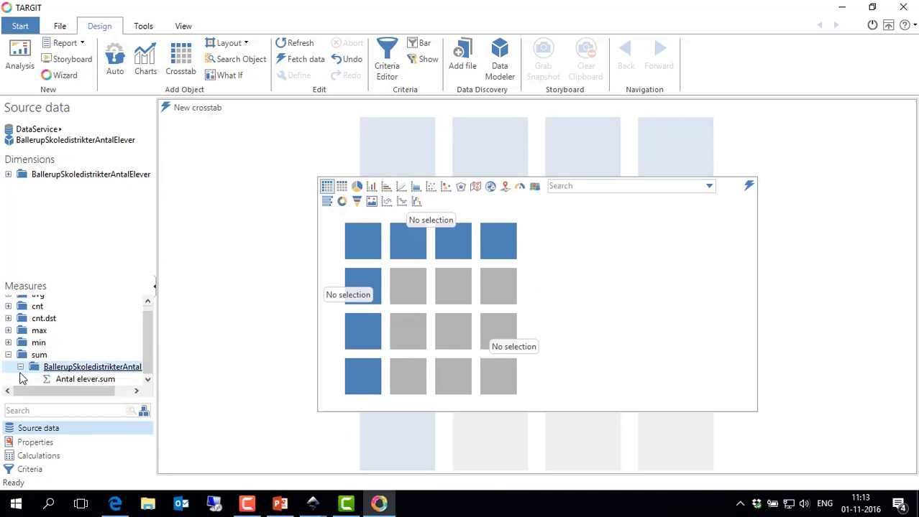
double_click(83, 383)
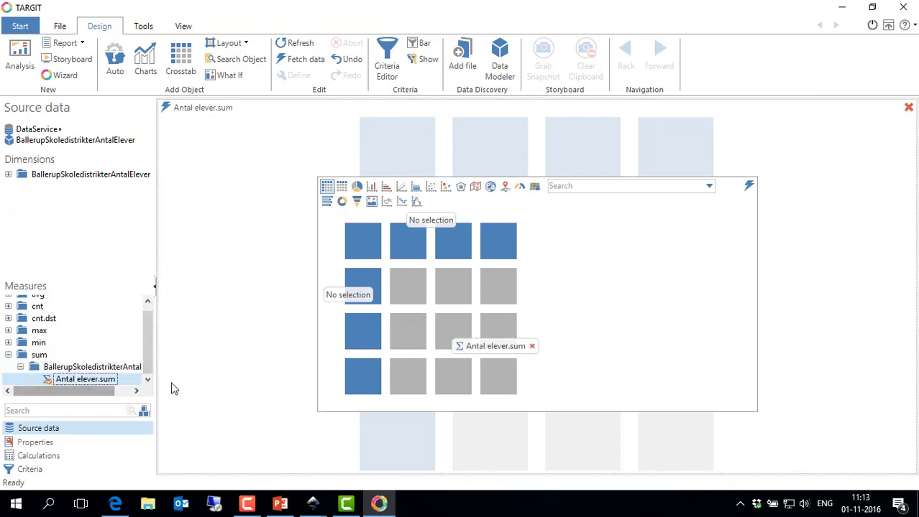
left_click(9, 176)
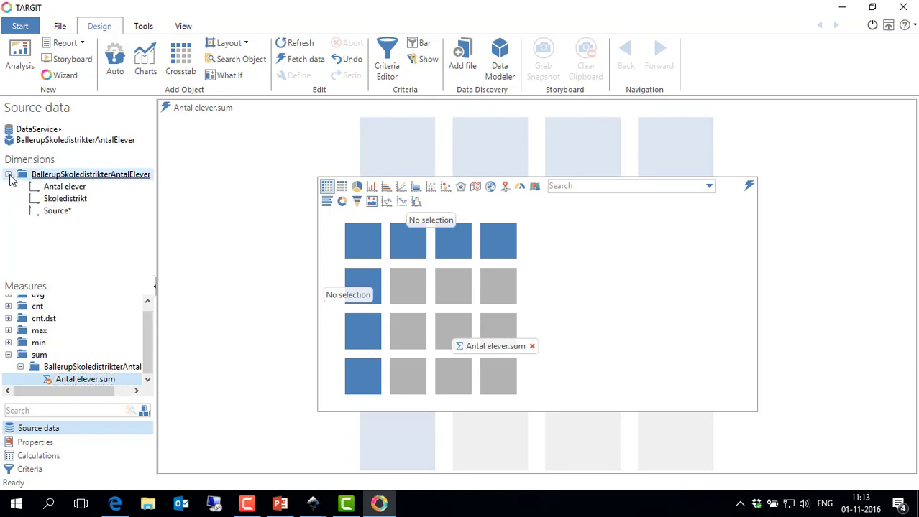
double_click(65, 199)
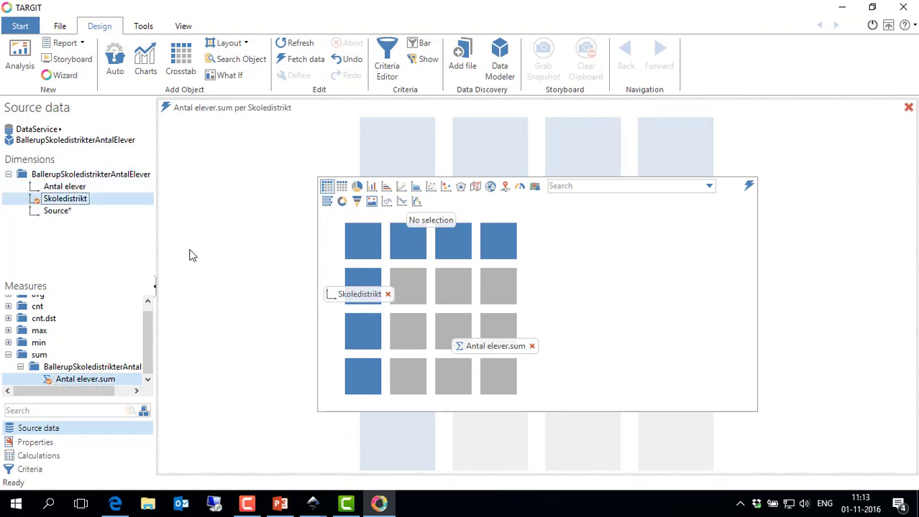
left_click(166, 108)
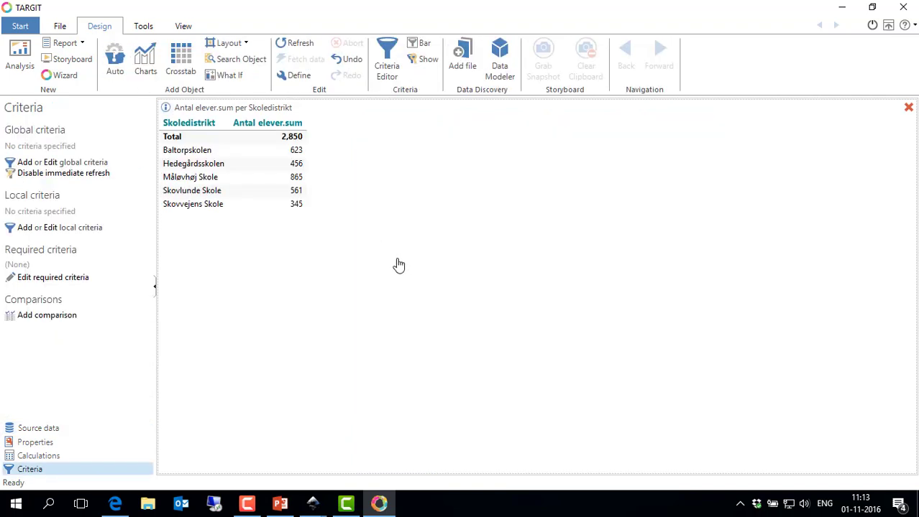
- Make the table an Area map chart using BallerupSkoledistrikterVersion02.svg added to Custom maps
left_click(65, 444)
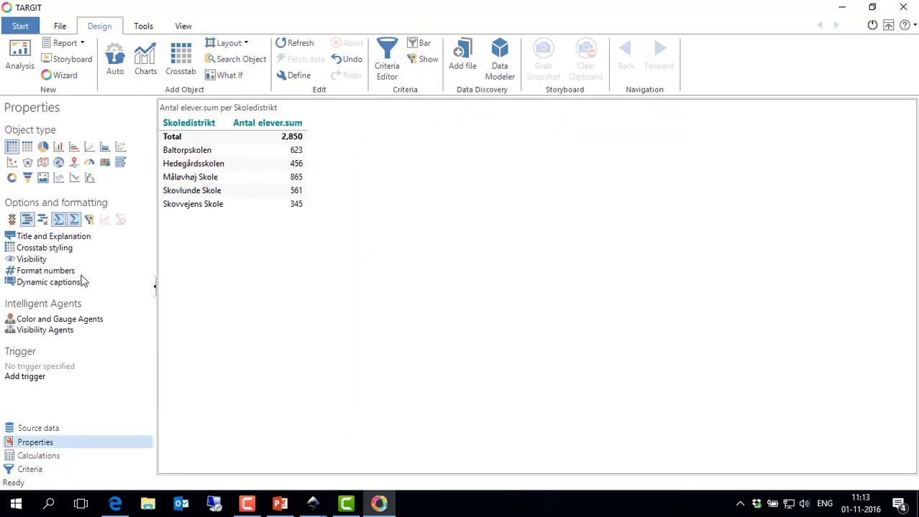
left_click(105, 164)
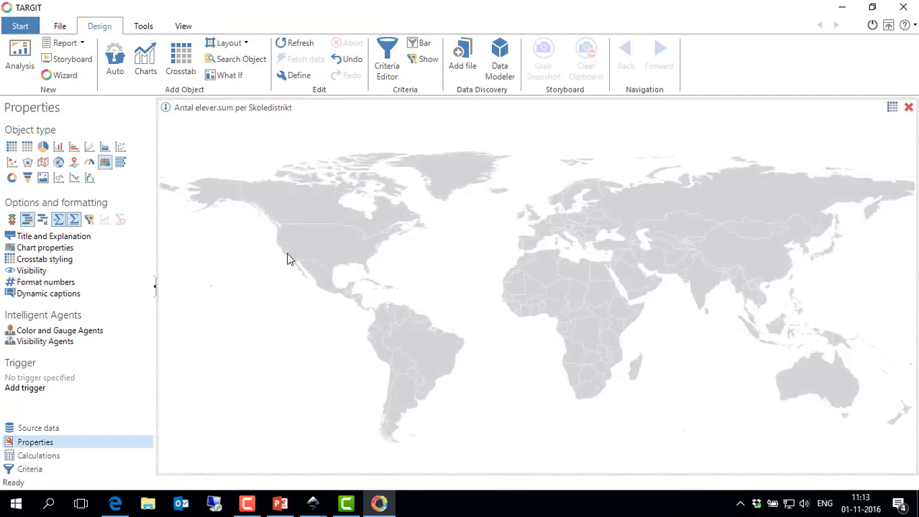
left_click(48, 249)
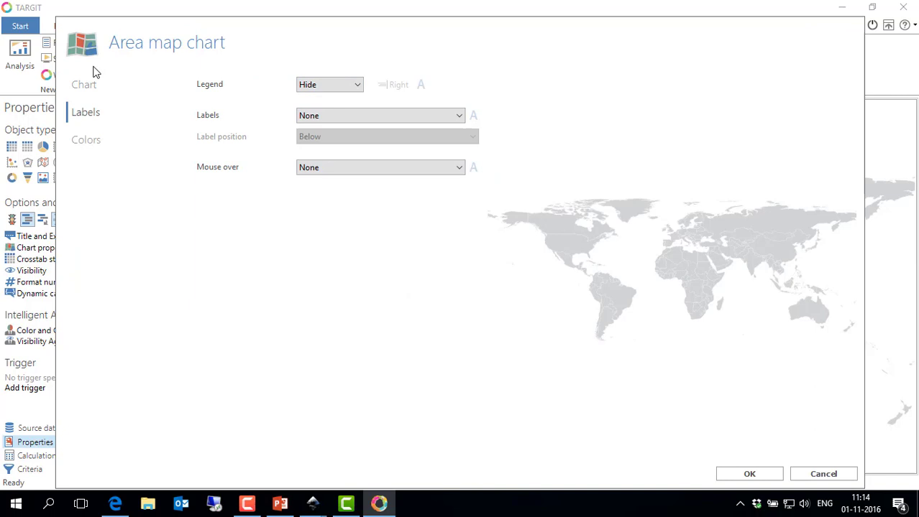
left_click(86, 87)
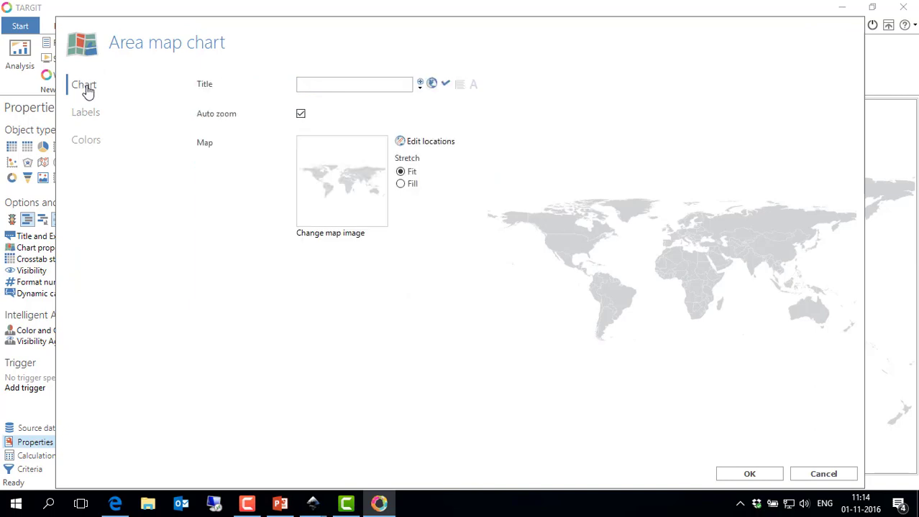
left_click(331, 233)
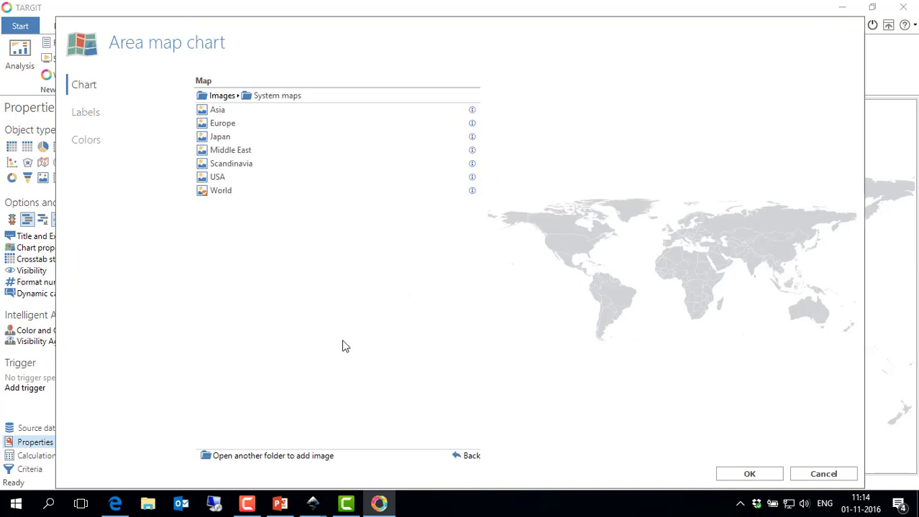
left_click(242, 457)
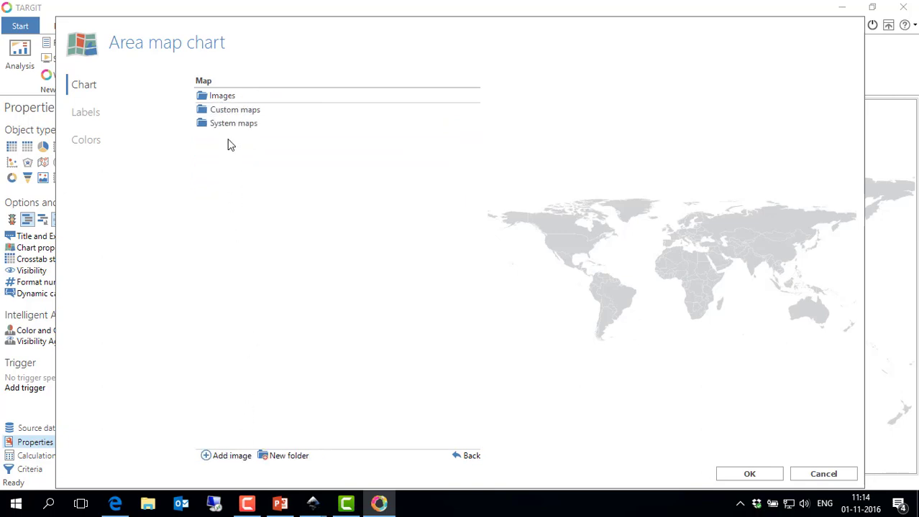
left_click(229, 109)
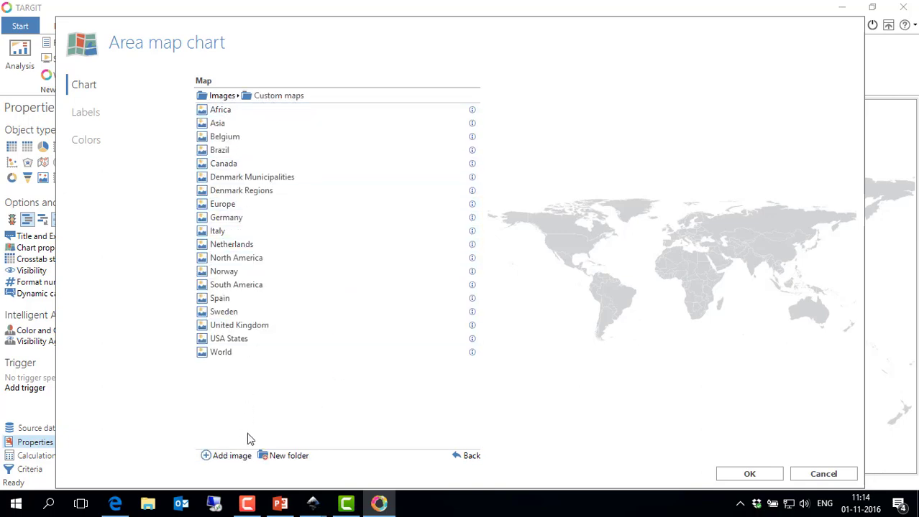
left_click(230, 456)
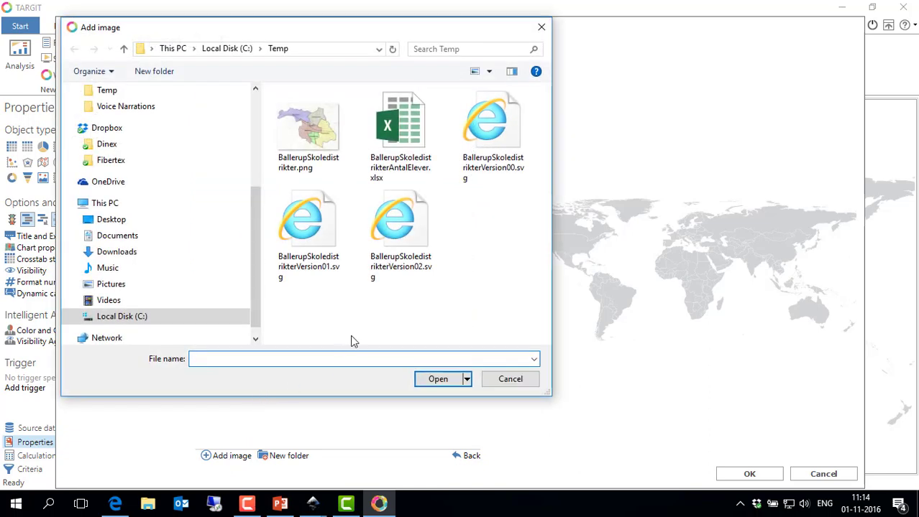
left_click(395, 225)
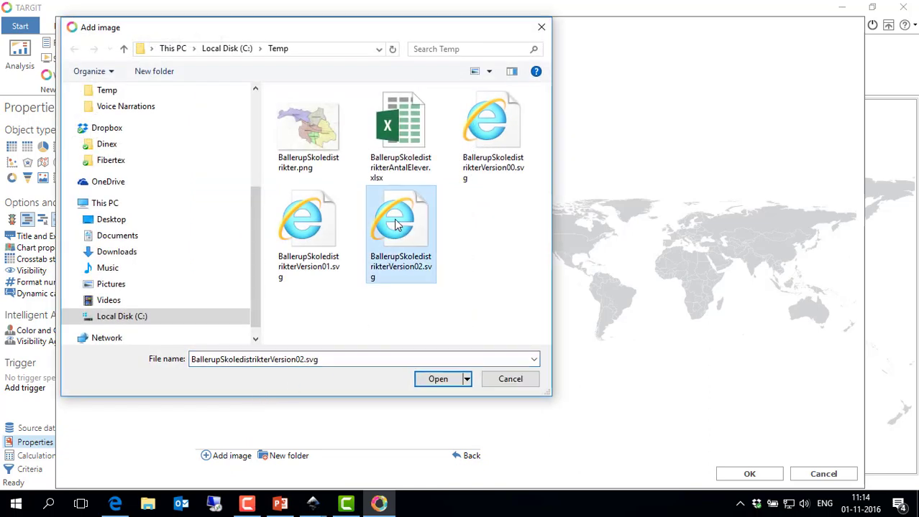
left_click(438, 379)
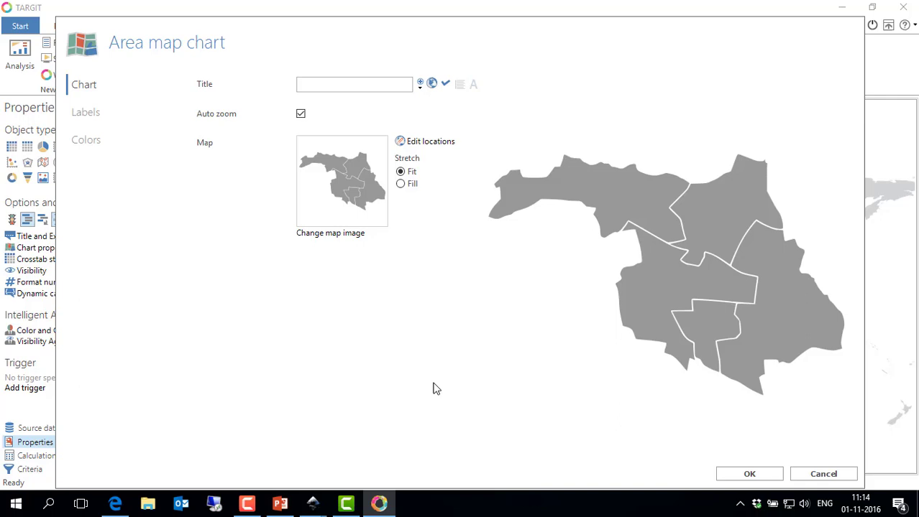
- Auto-map the schools, then assign Hedegårdsskolen and Måløvhøj Skole to their districts and save
left_click(436, 144)
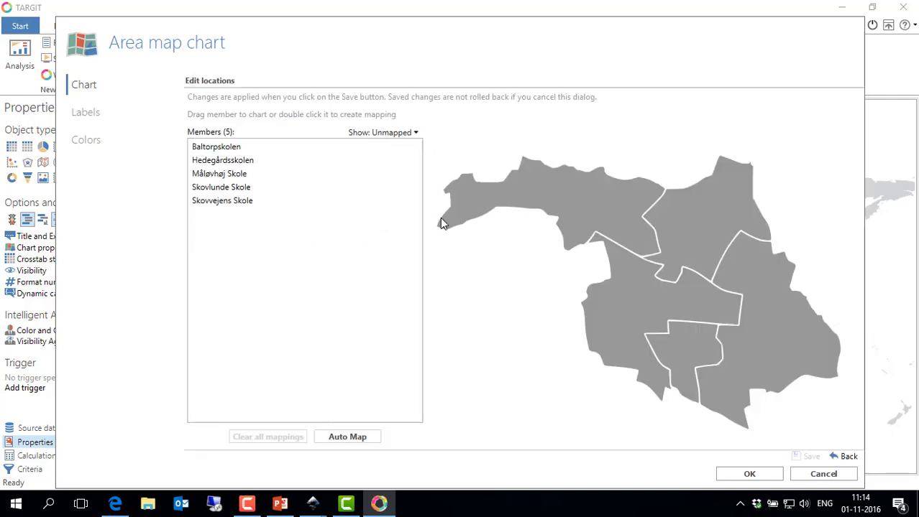
left_click(357, 440)
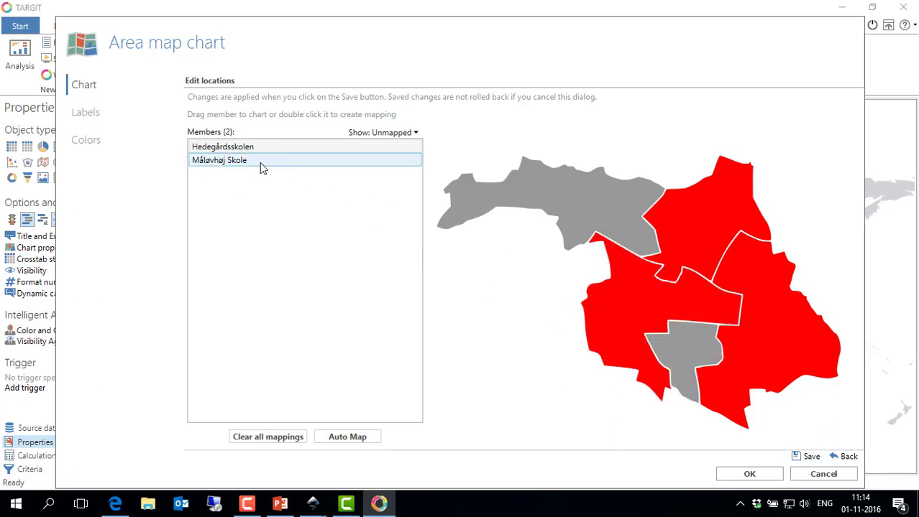
left_click_drag(230, 149, 683, 351)
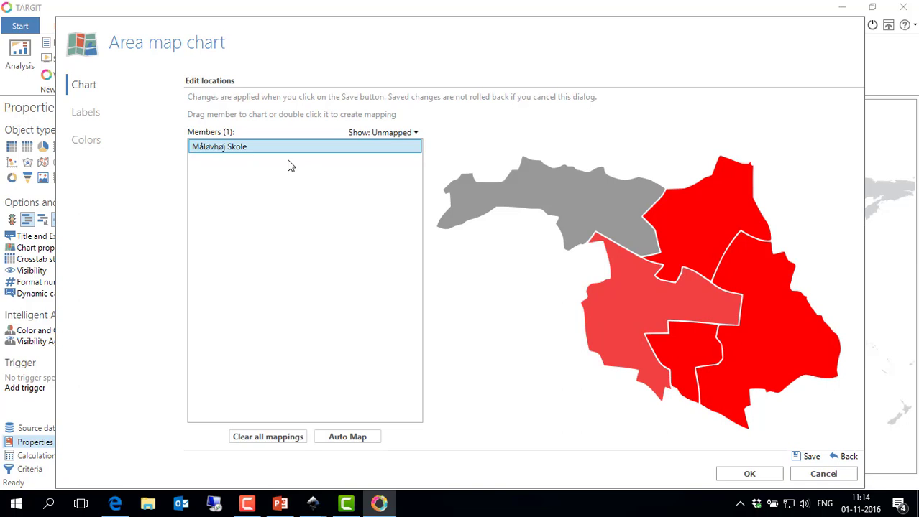
left_click_drag(236, 154, 554, 192)
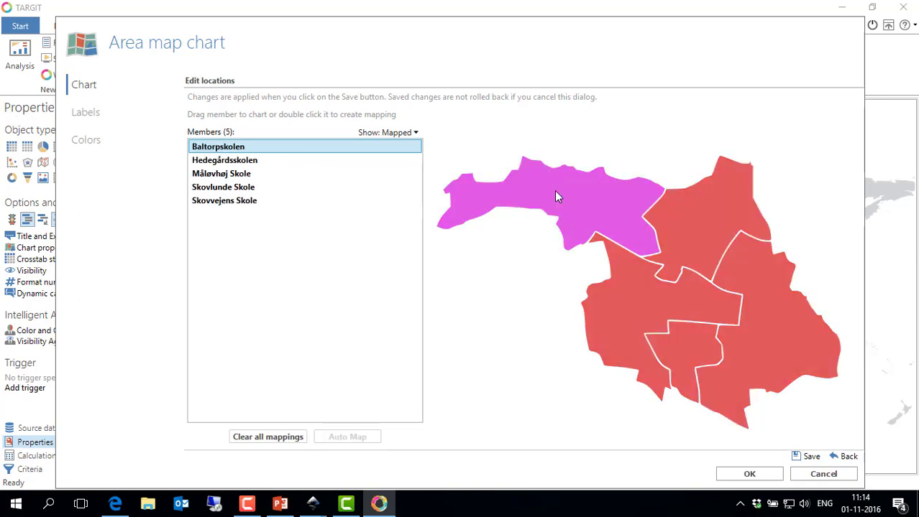
left_click(808, 460)
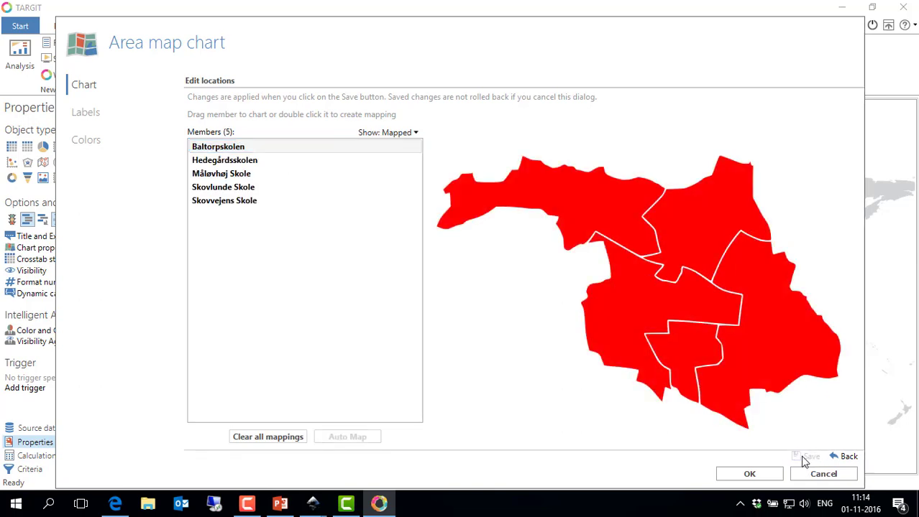
left_click(752, 476)
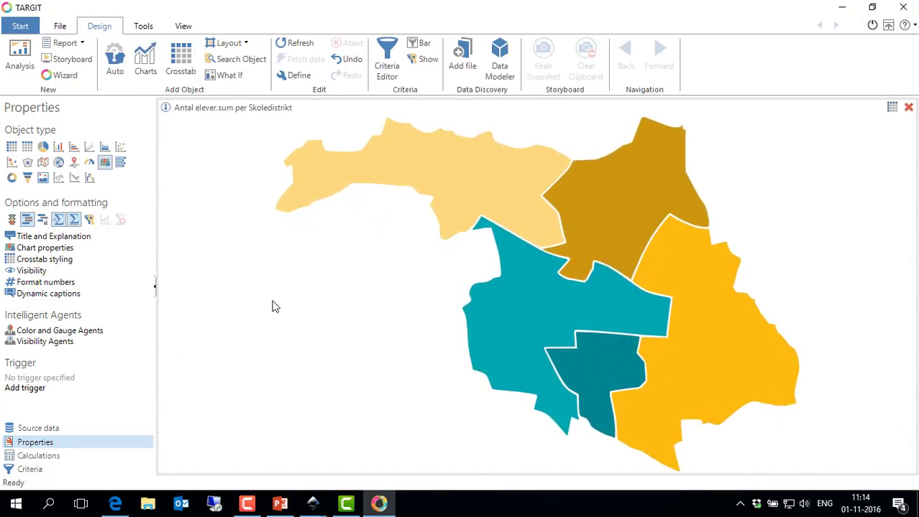
- Set the map labels to 'Row member: Value' to show school name and pupil count
left_click(46, 249)
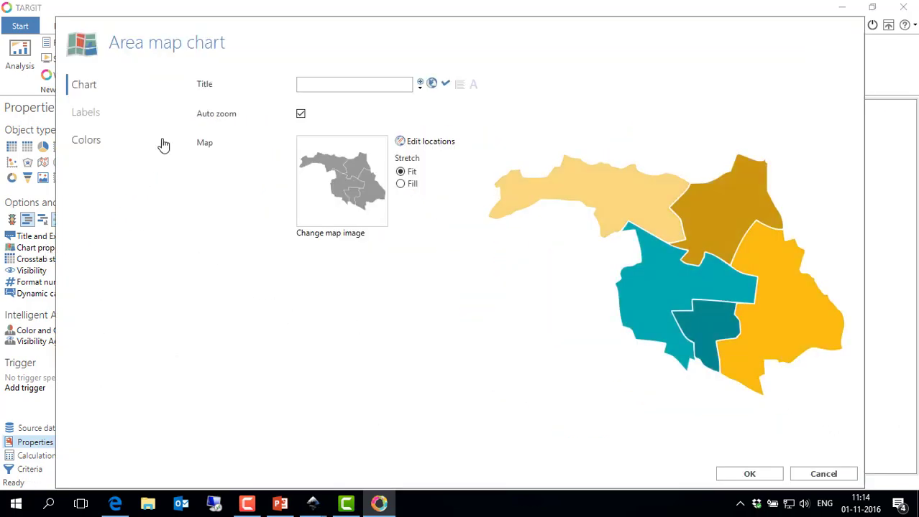
left_click(84, 112)
left_click(329, 115)
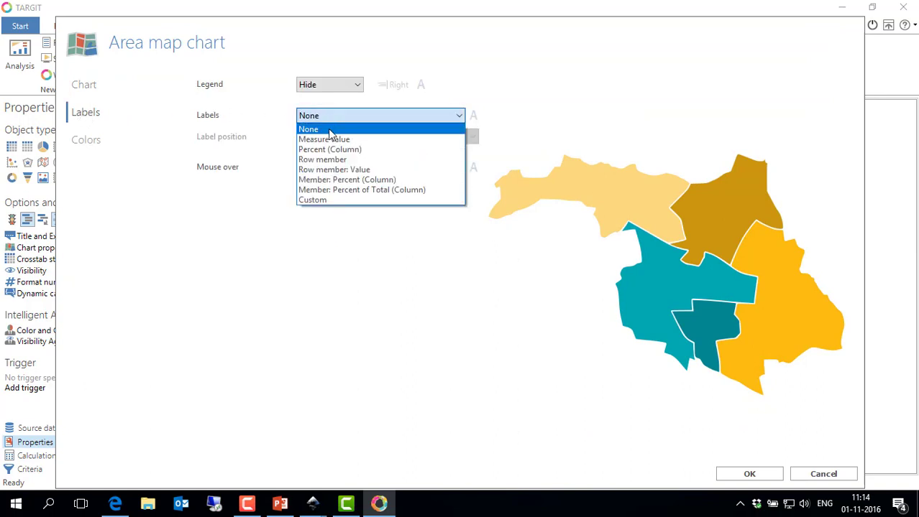
left_click(330, 170)
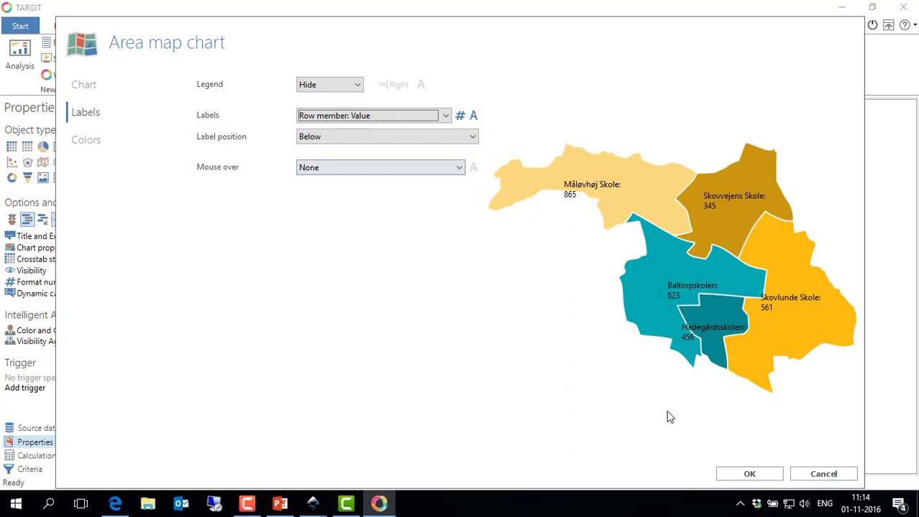
left_click(749, 475)
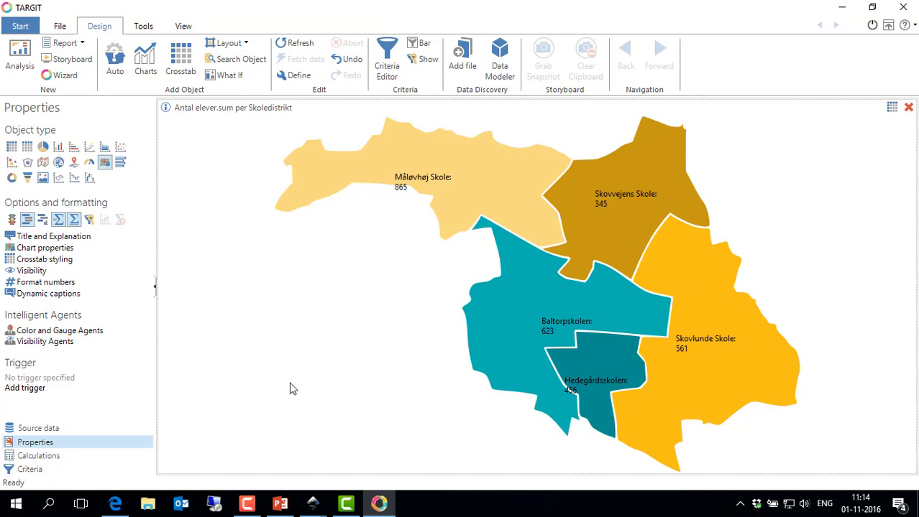
- Add a Default colour agent using the red-yellow-red series with the last stop changed to green 3EE068
left_click(56, 332)
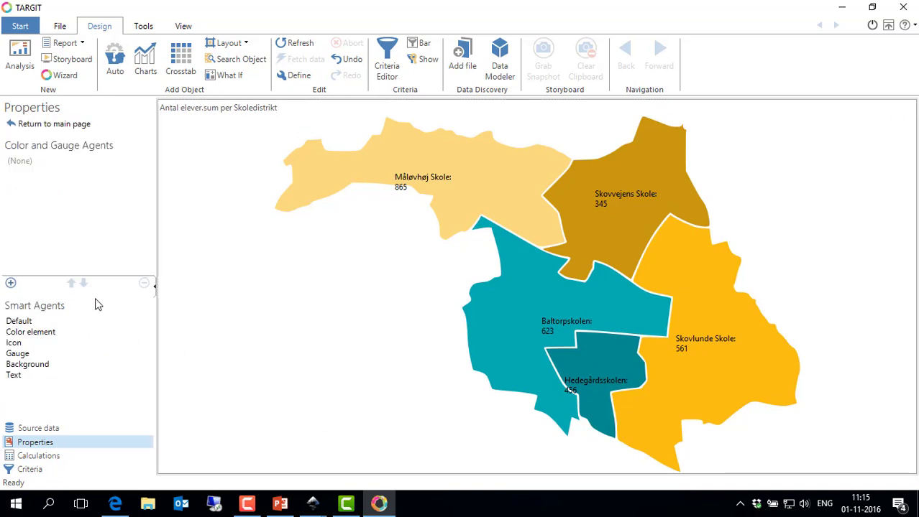
left_click(30, 332)
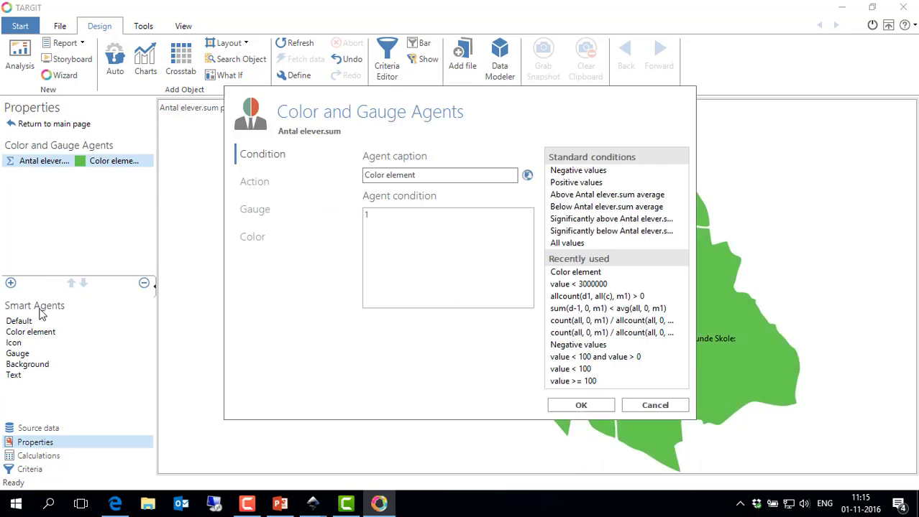
left_click(252, 238)
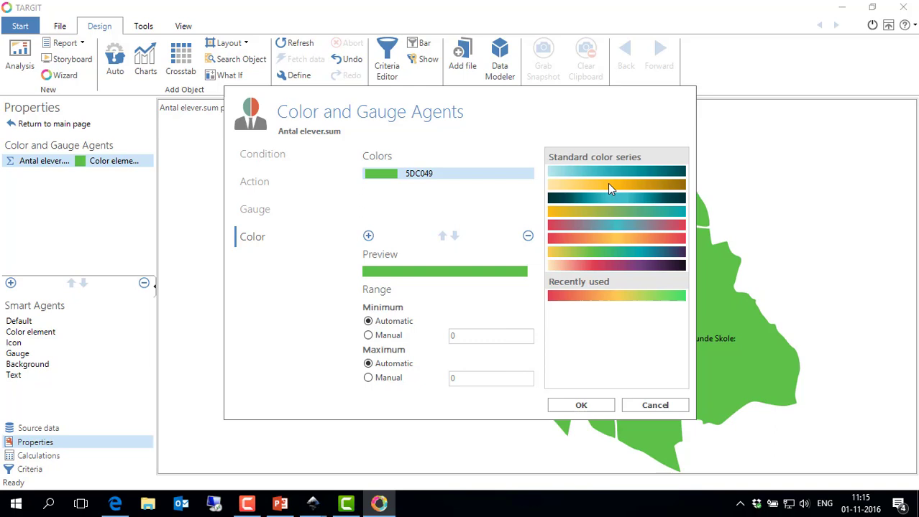
left_click(599, 240)
double_click(379, 197)
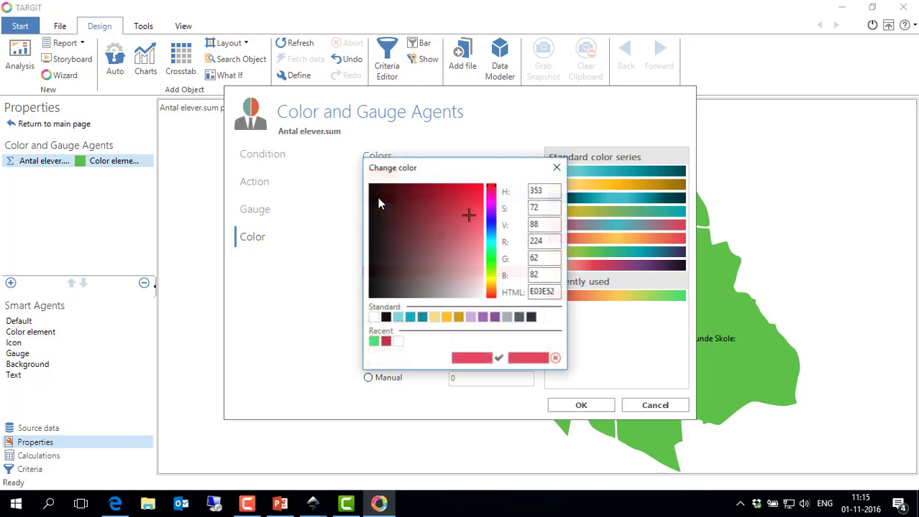
left_click(374, 342)
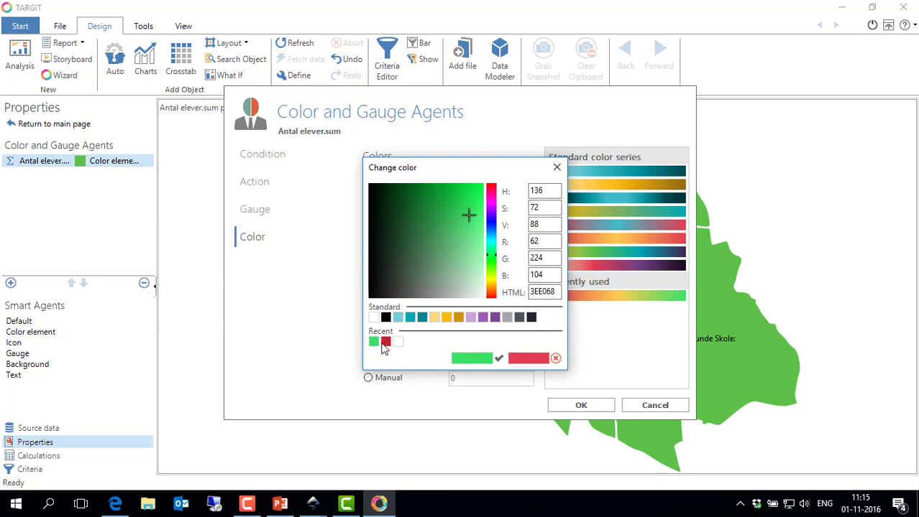
left_click(498, 358)
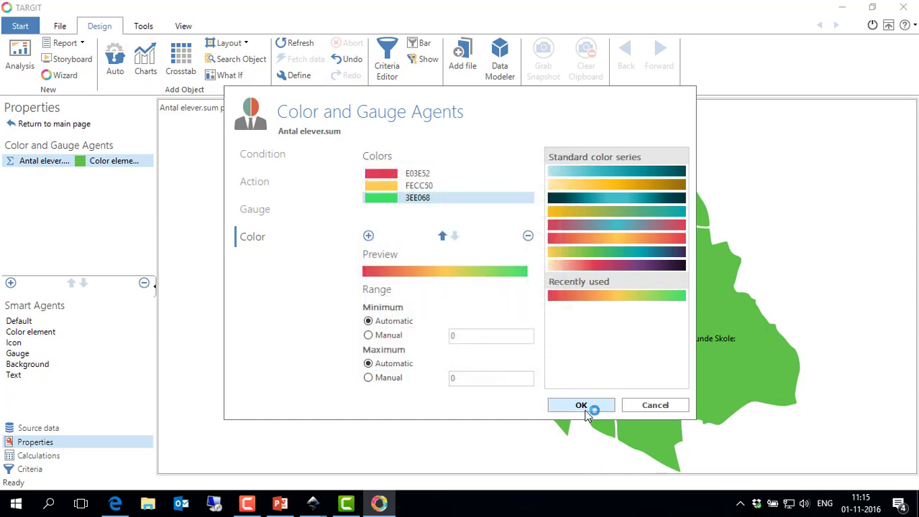
left_click(585, 405)
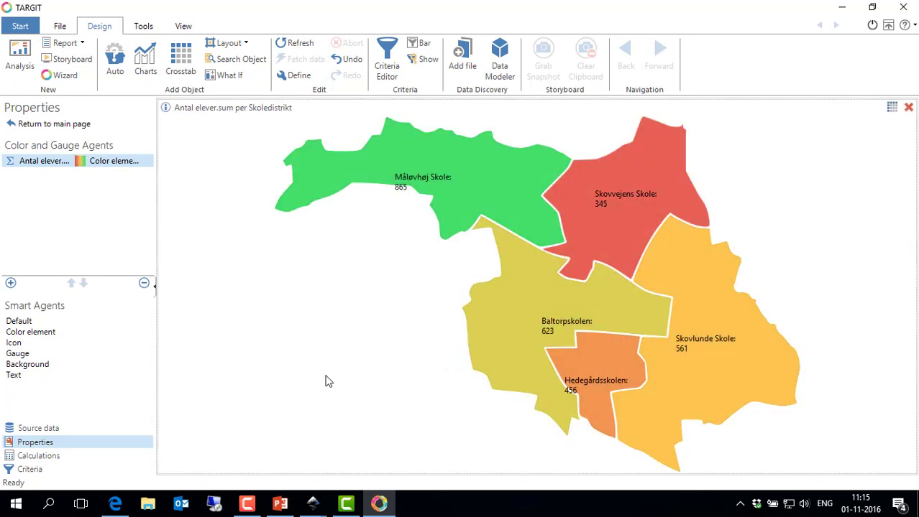